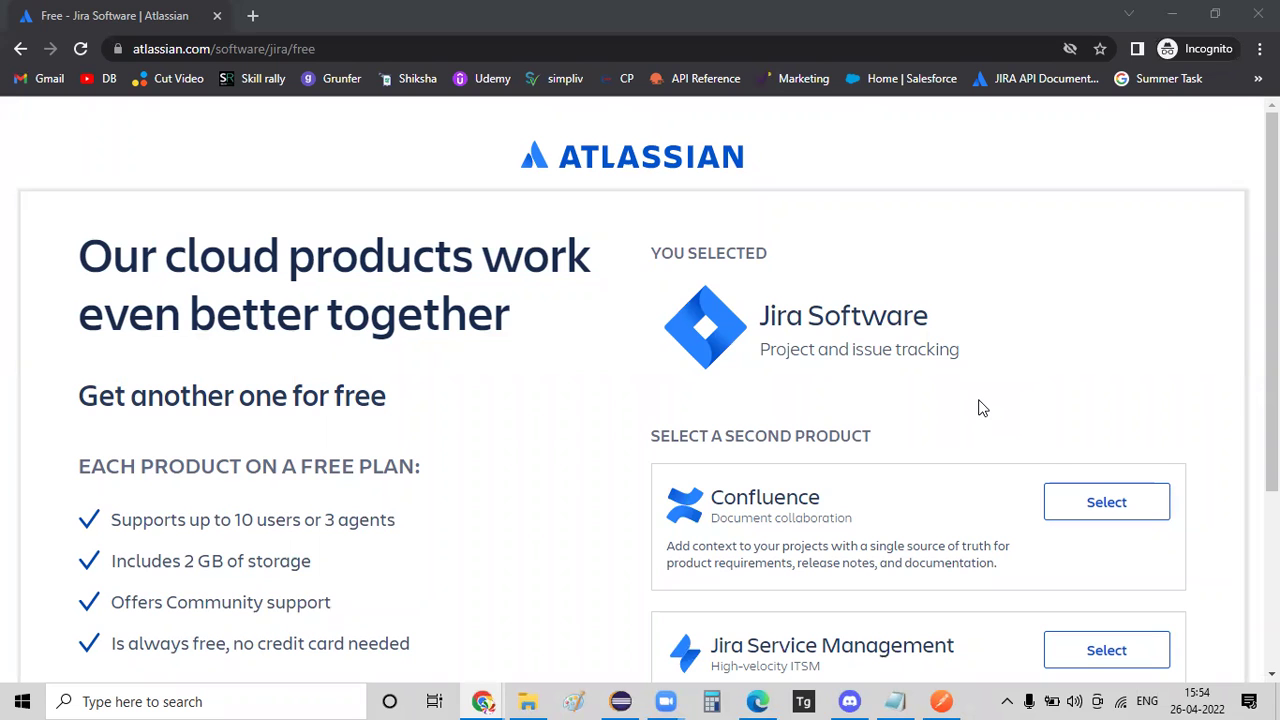
Continue with Jira Software Free alone, skipping Confluence and Jira Service Management.
{"action": "left_click", "coordinate": [346, 49]}
{"action": "scroll", "coordinate": [1091, 555], "scroll_direction": "down", "scroll_amount": 2}
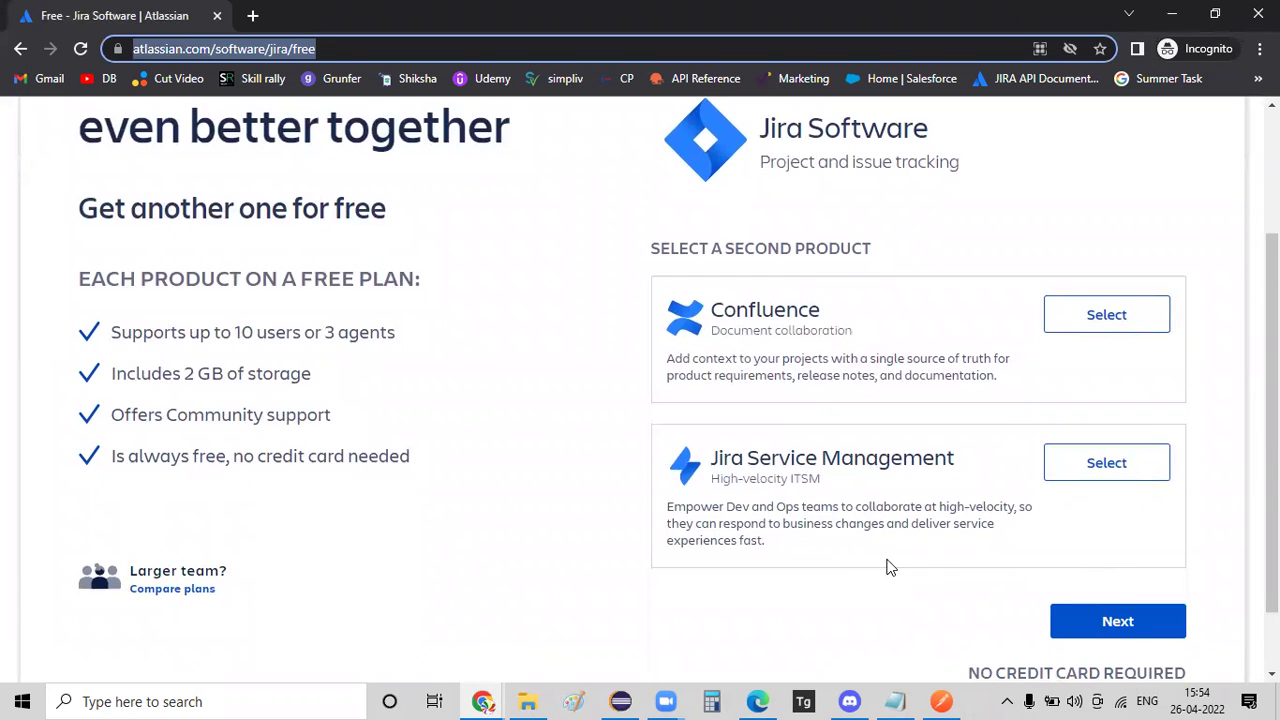
{"action": "left_click", "coordinate": [1131, 638]}
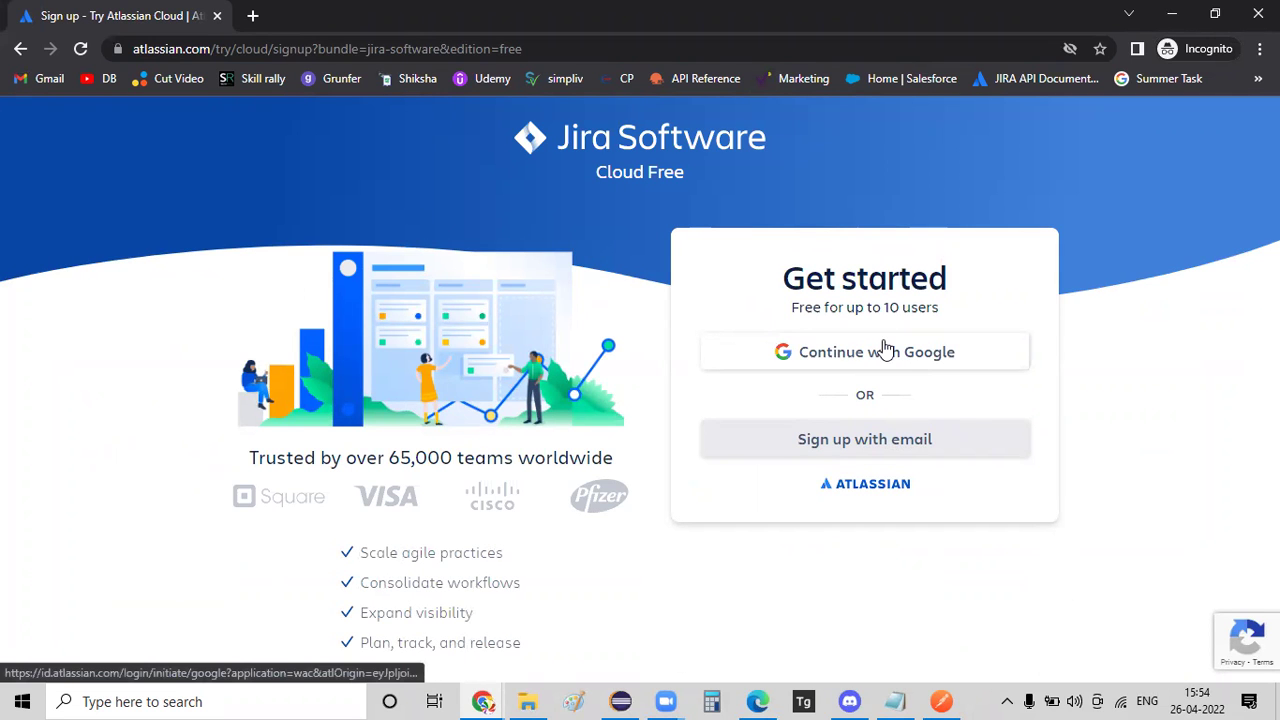
Choose email sign-up for Jira Software, then open a new blank incognito tab.
{"action": "left_click", "coordinate": [930, 462]}
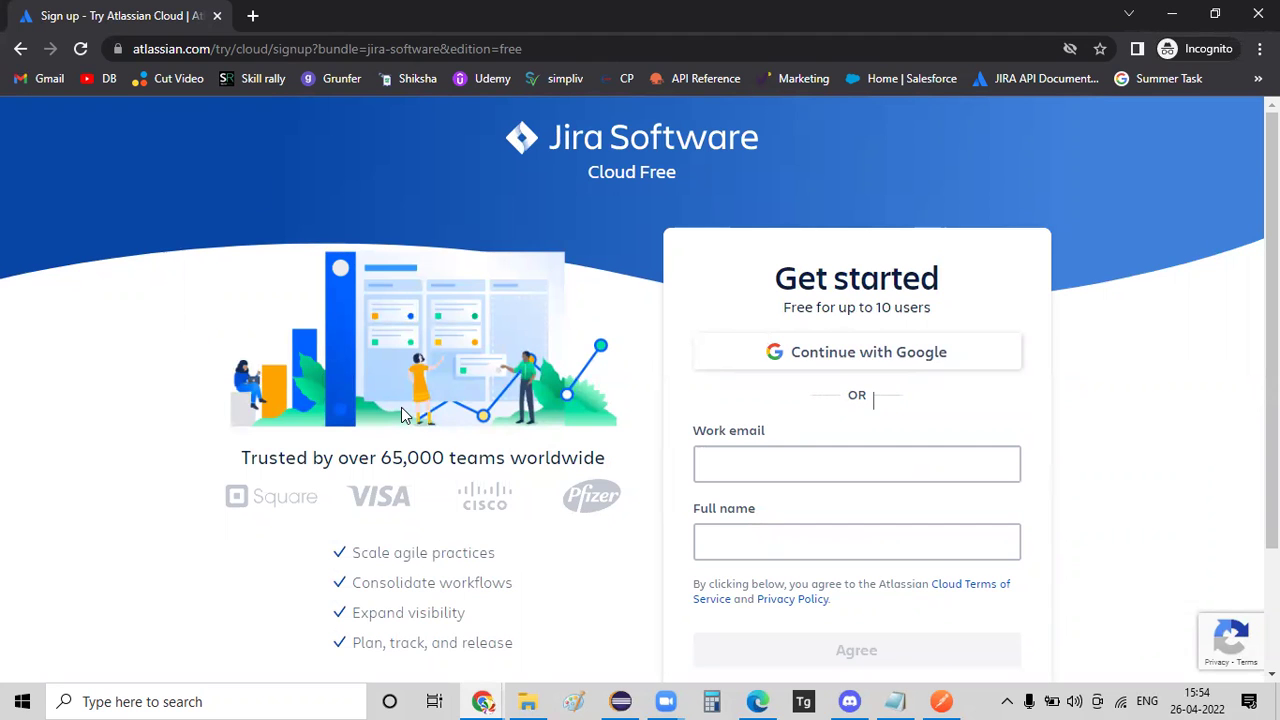
{"action": "left_click", "coordinate": [253, 15]}
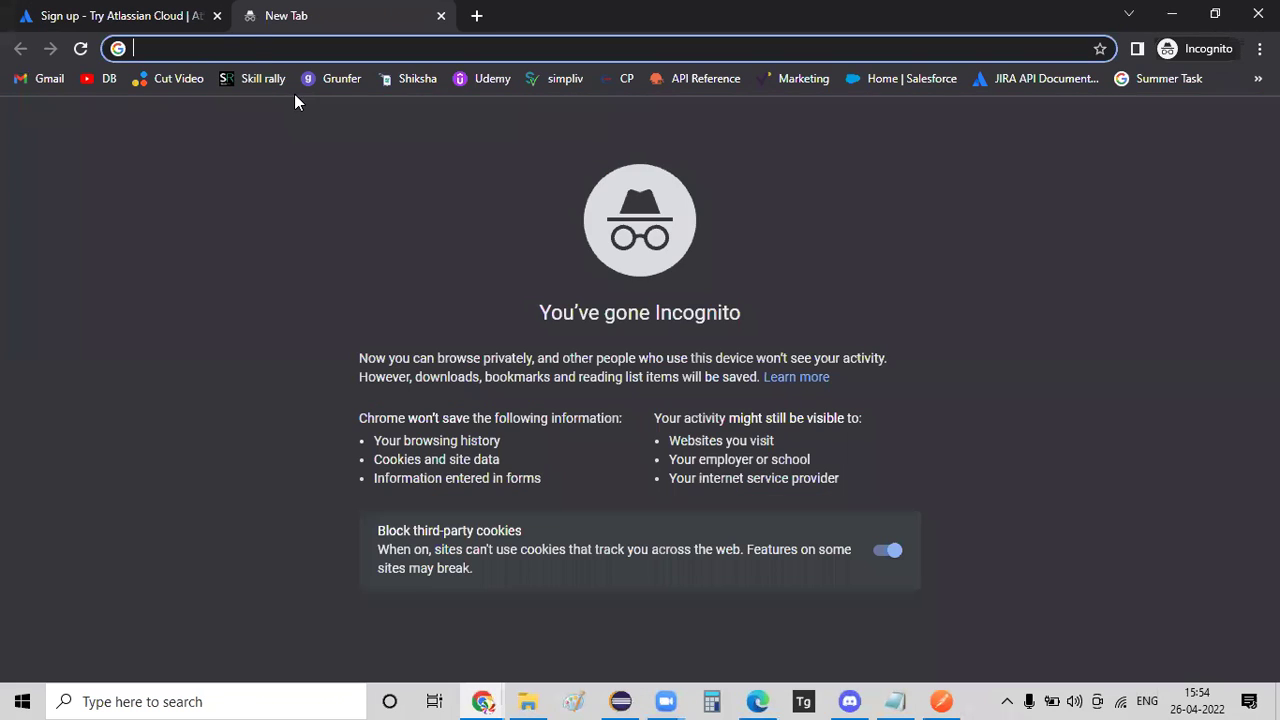
Find mailinator.com and open a public inbox under a short inbox name.
{"action": "type", "text": "mail"}
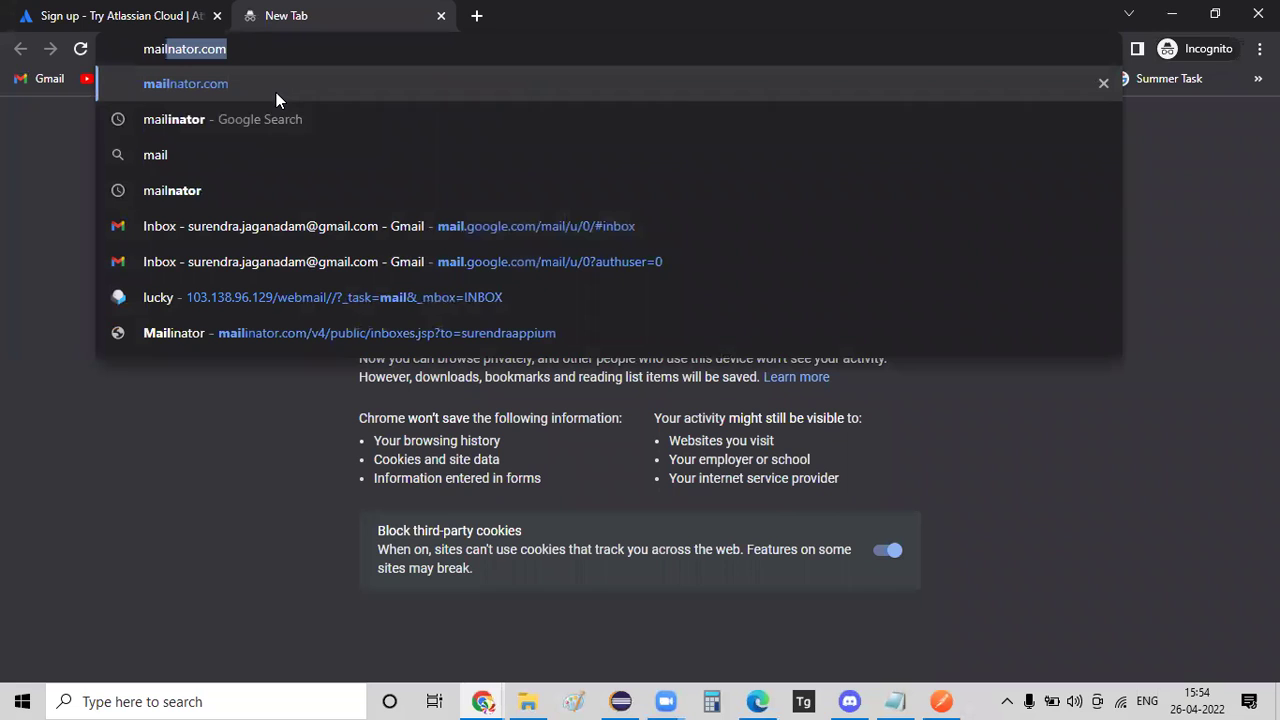
{"action": "type", "text": "ina"}
{"action": "key", "text": "Return"}
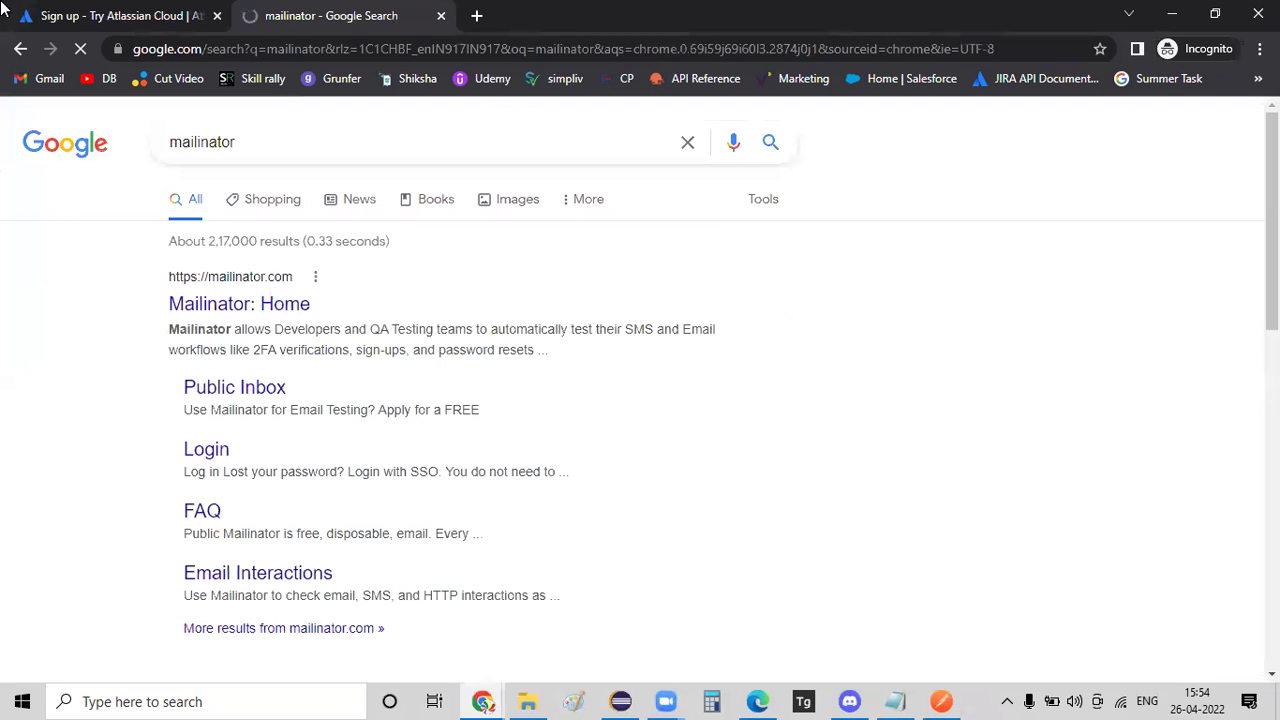
{"action": "left_click", "coordinate": [229, 310]}
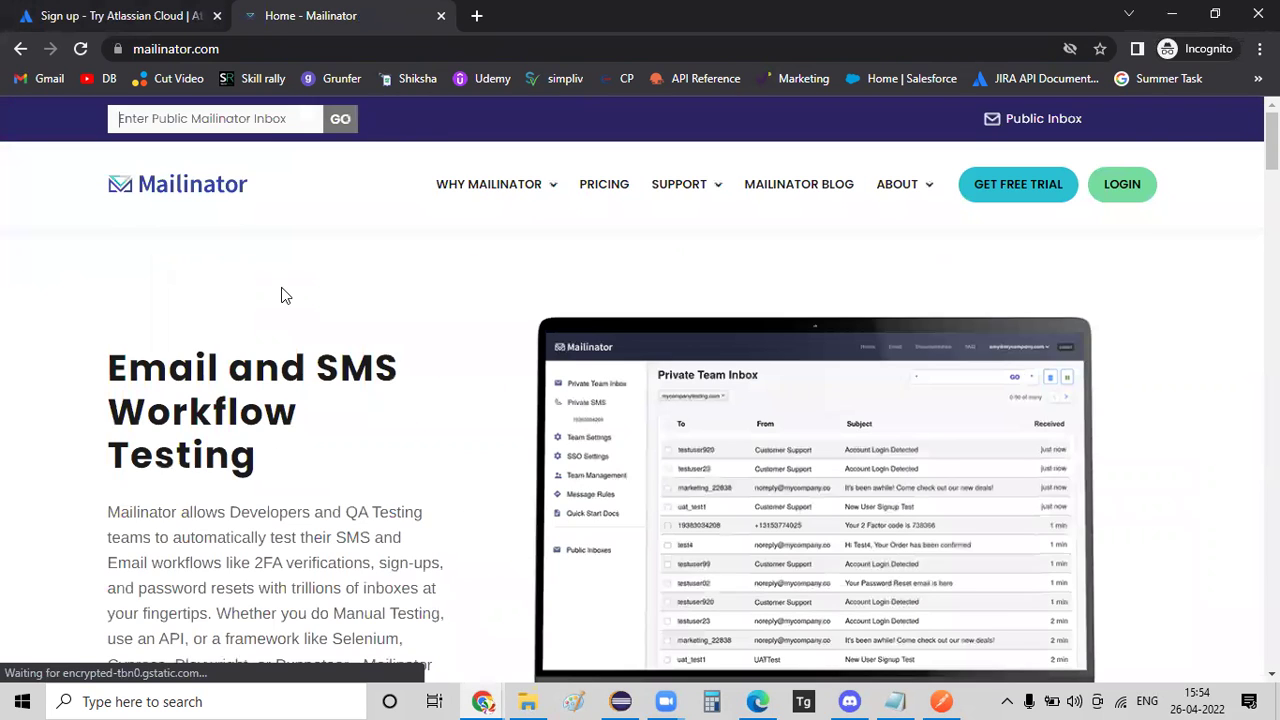
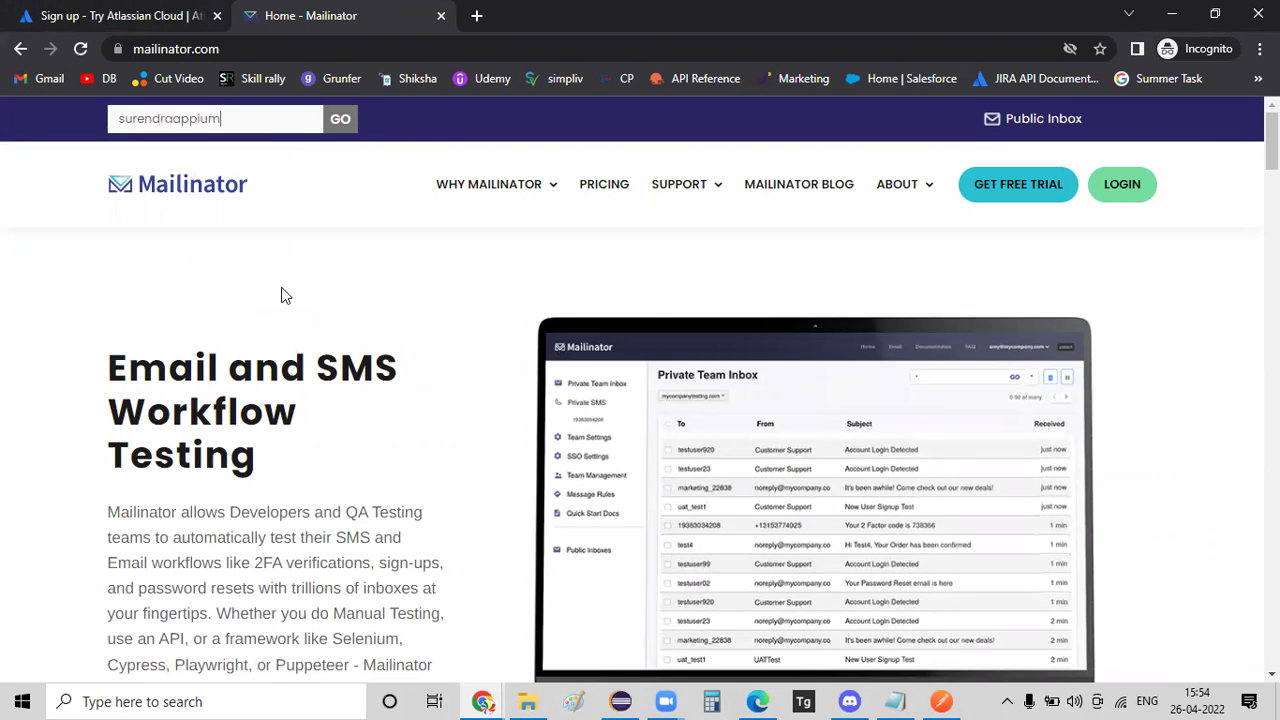
{"action": "key", "text": "Return"}
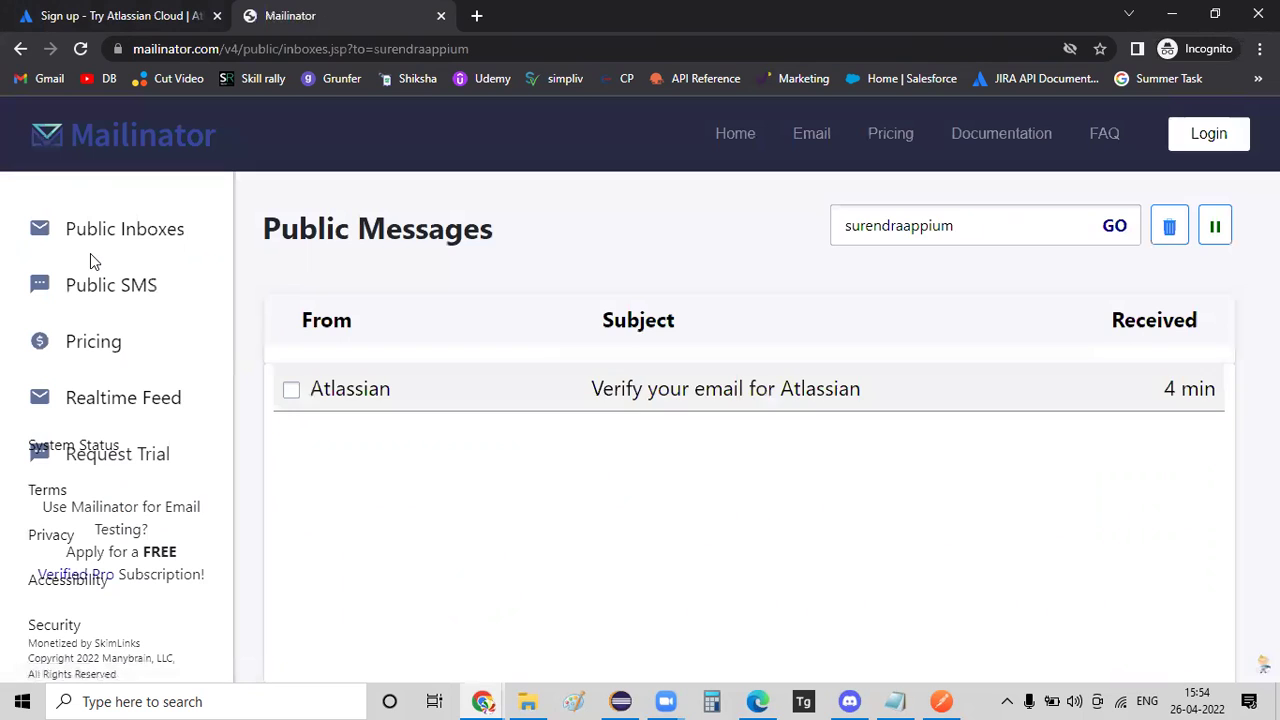
{"action": "left_click", "coordinate": [1002, 213]}
{"action": "double_click", "coordinate": [1002, 213]}
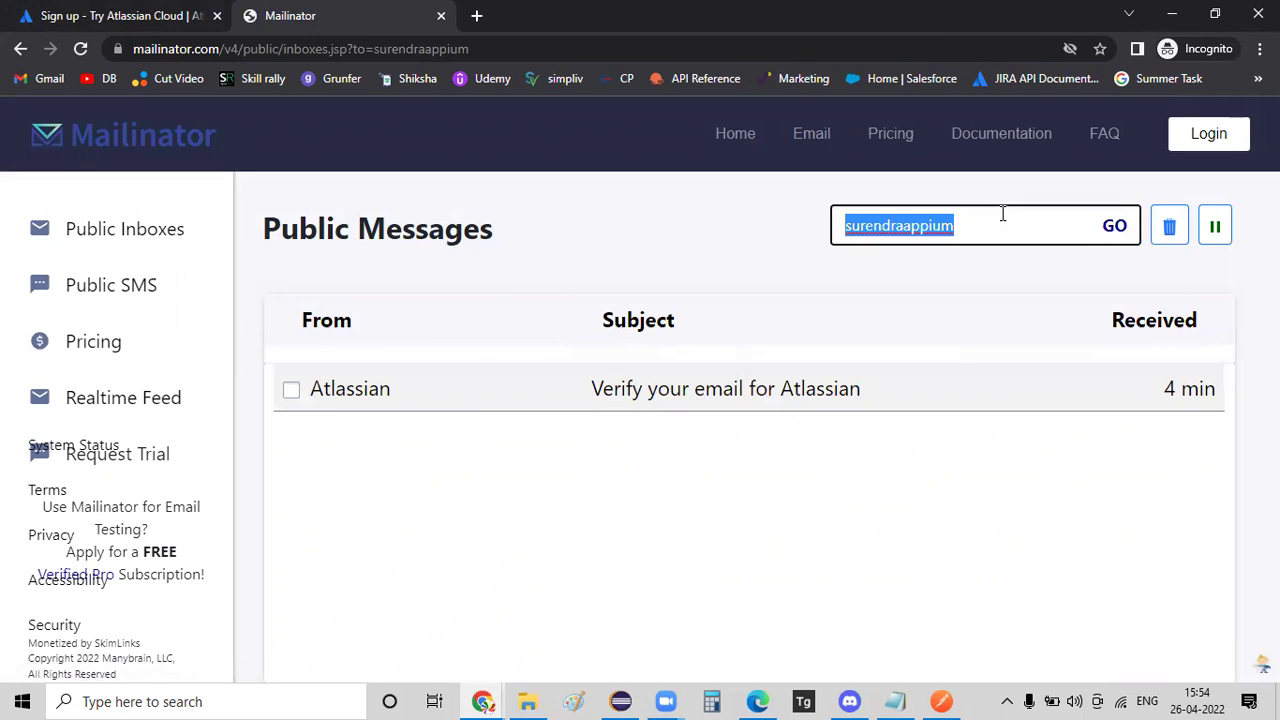
{"action": "key", "text": "ctrl+f"}
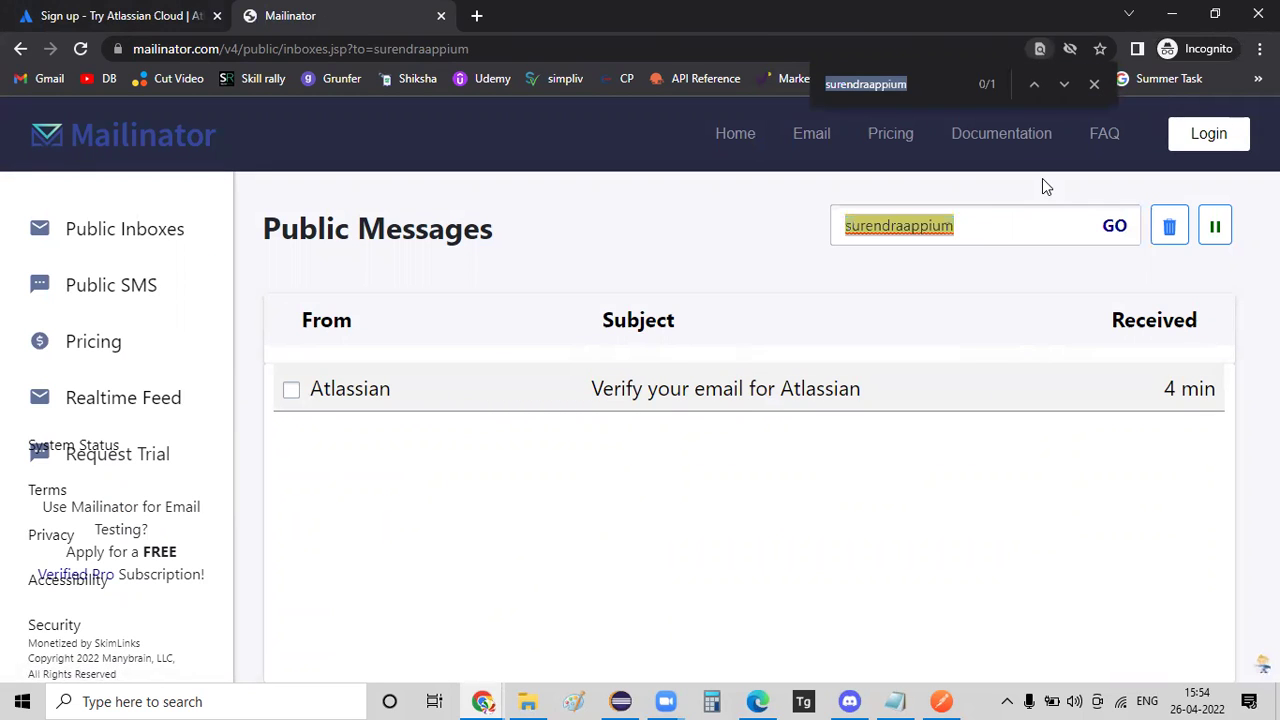
{"action": "key", "text": "End"}
{"action": "type", "text": "@"}
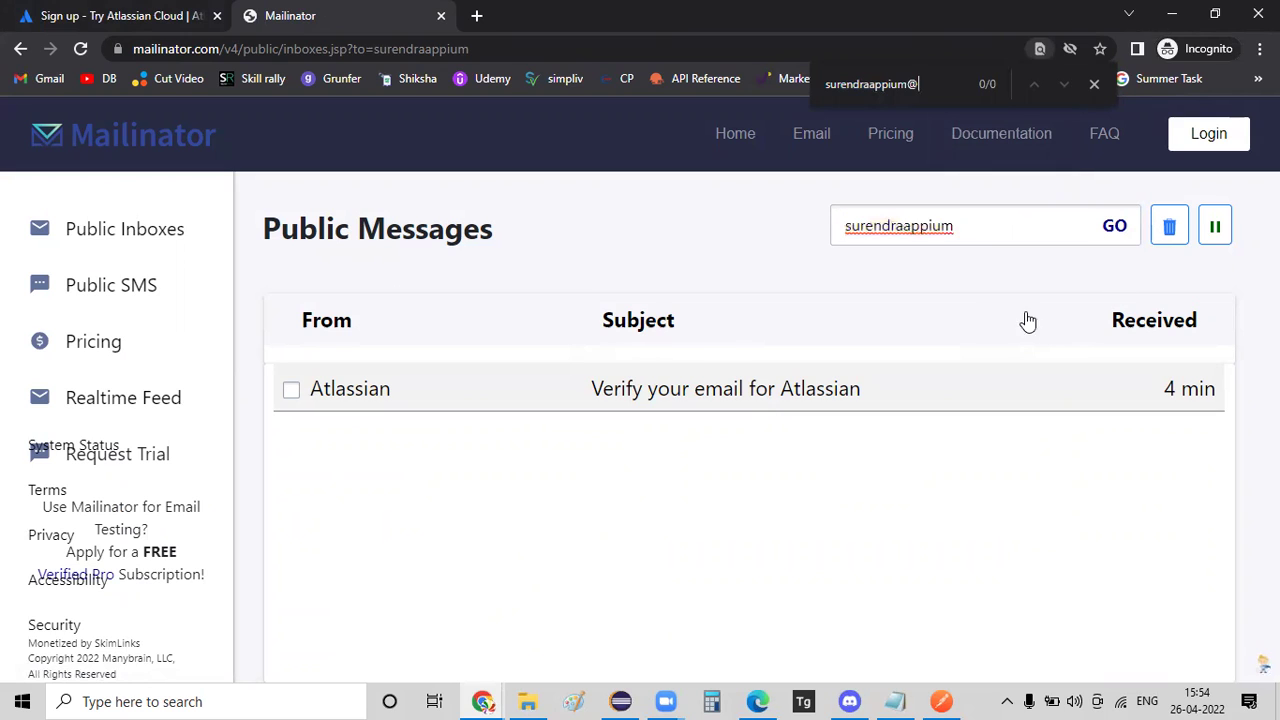
{"action": "left_click", "coordinate": [230, 50]}
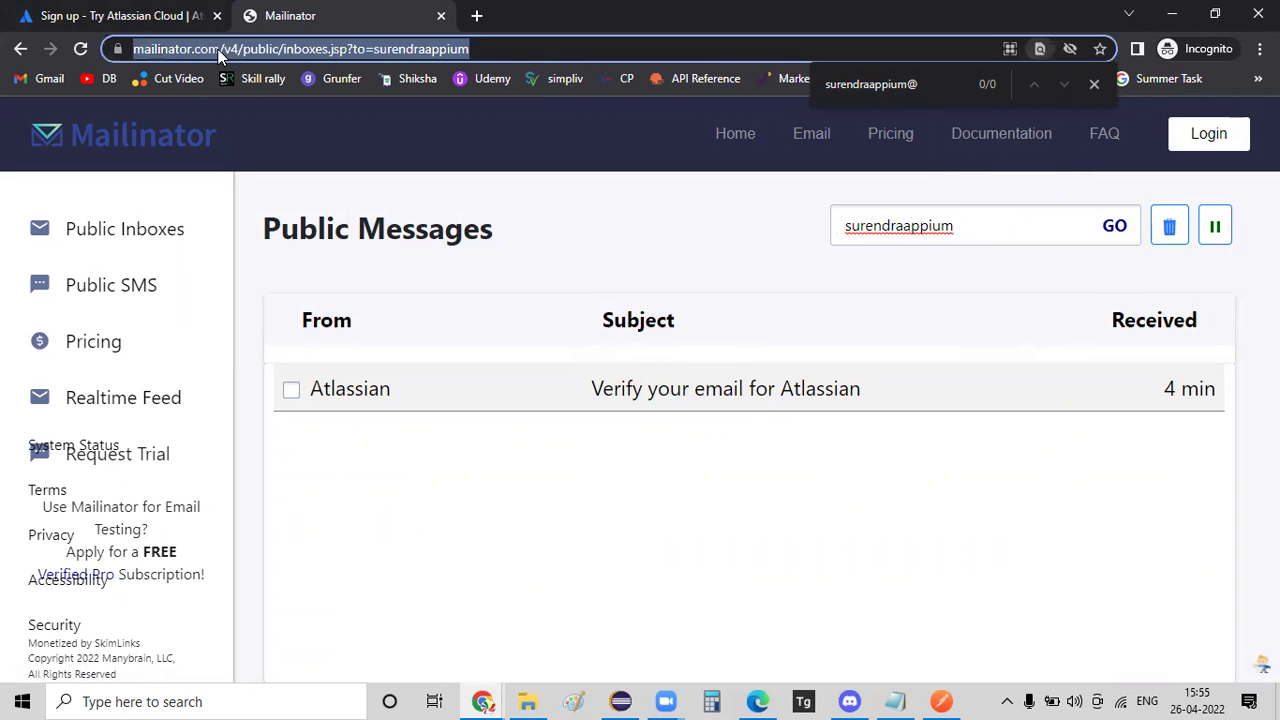
{"action": "left_click", "coordinate": [220, 50]}
{"action": "double_click", "coordinate": [215, 50]}
{"action": "key", "text": "ctrl+c"}
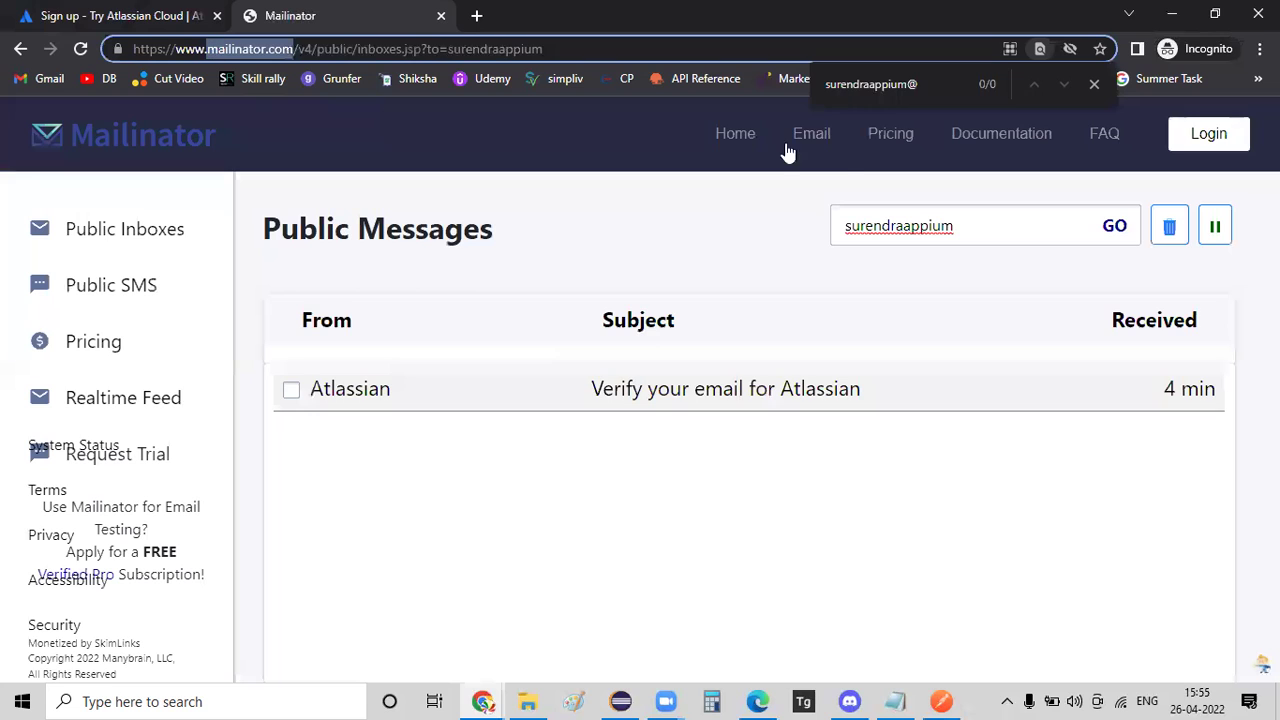
{"action": "left_click", "coordinate": [910, 84]}
{"action": "key", "text": "ctrl+v"}
{"action": "key", "text": "ctrl+a"}
{"action": "key", "text": "ctrl+x"}
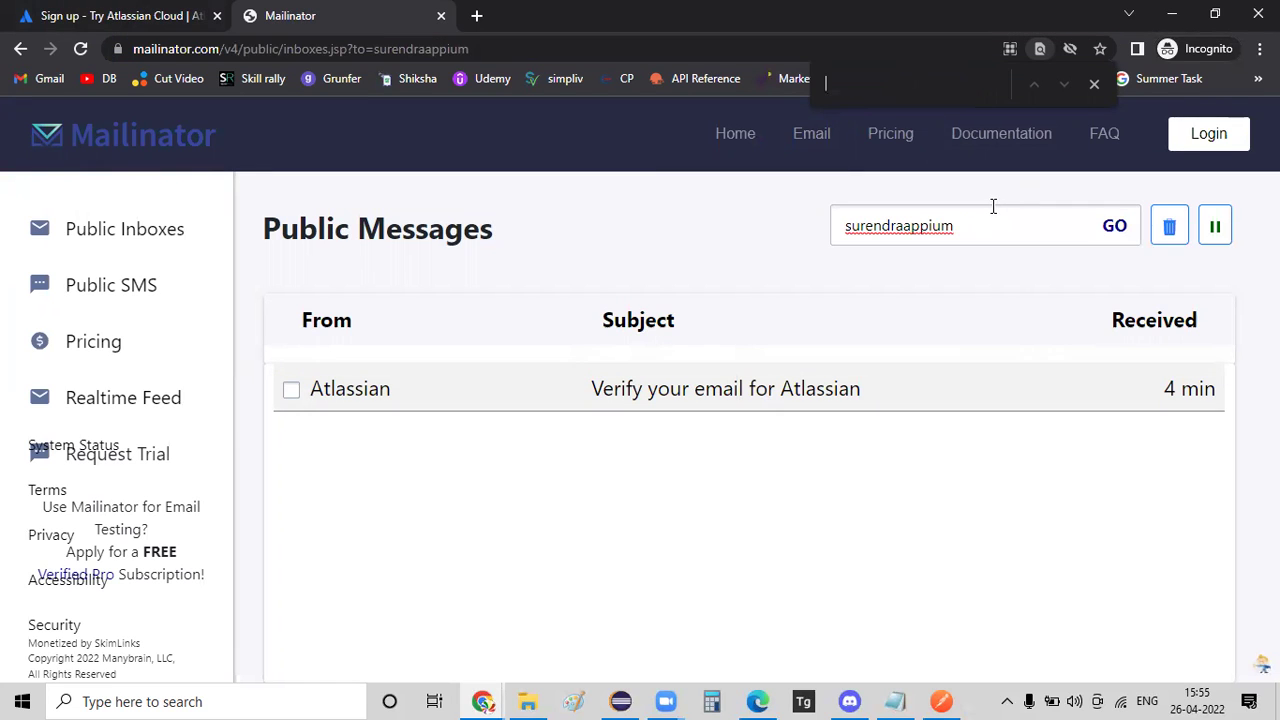
{"action": "left_click", "coordinate": [136, 22]}
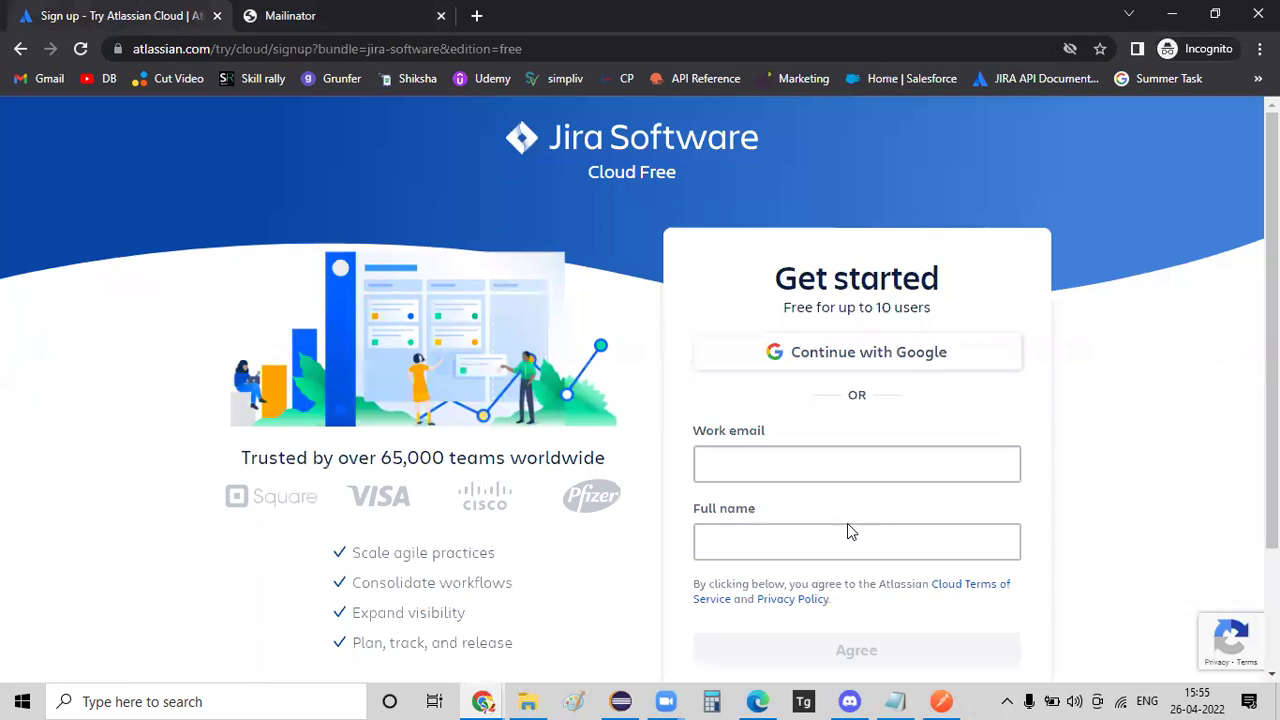
Paste the Mailinator address as the work email, hit the 'account already exists' error, and return to Mailinator.
{"action": "left_click", "coordinate": [908, 466]}
{"action": "key", "text": "ctrl+v"}
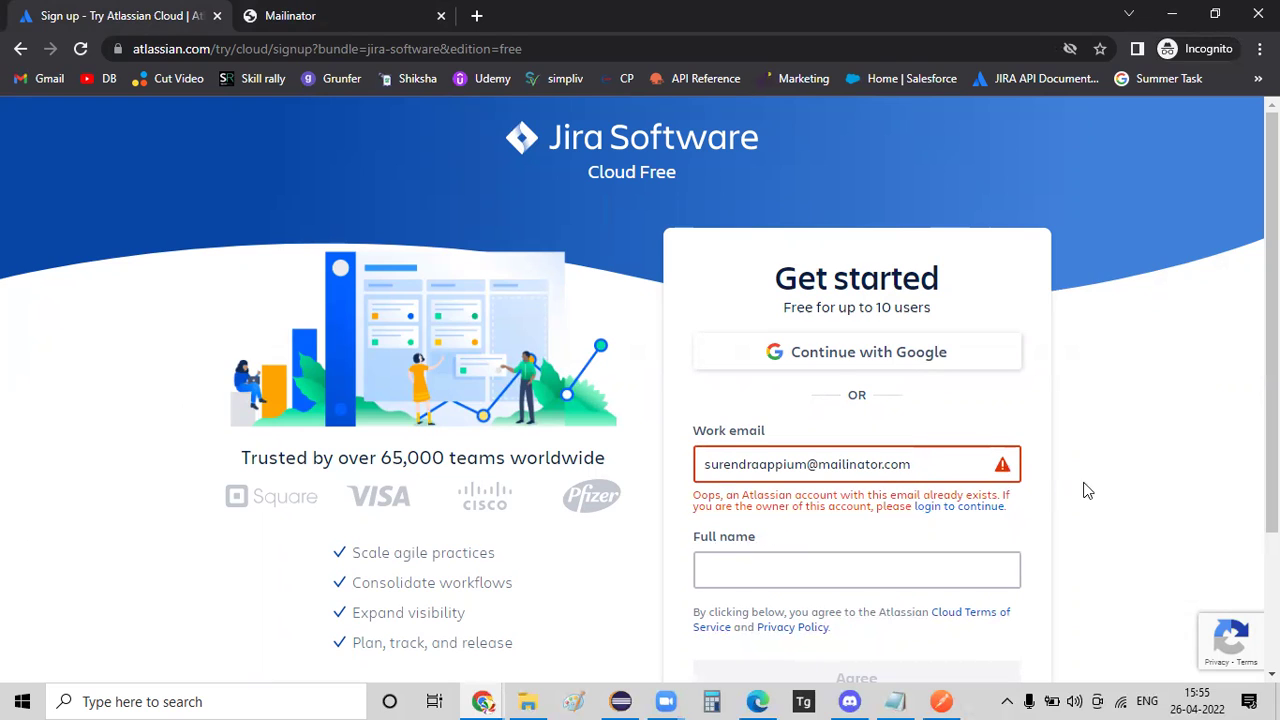
{"action": "left_click_drag", "start_coordinate": [755, 497], "coordinate": [938, 507]}
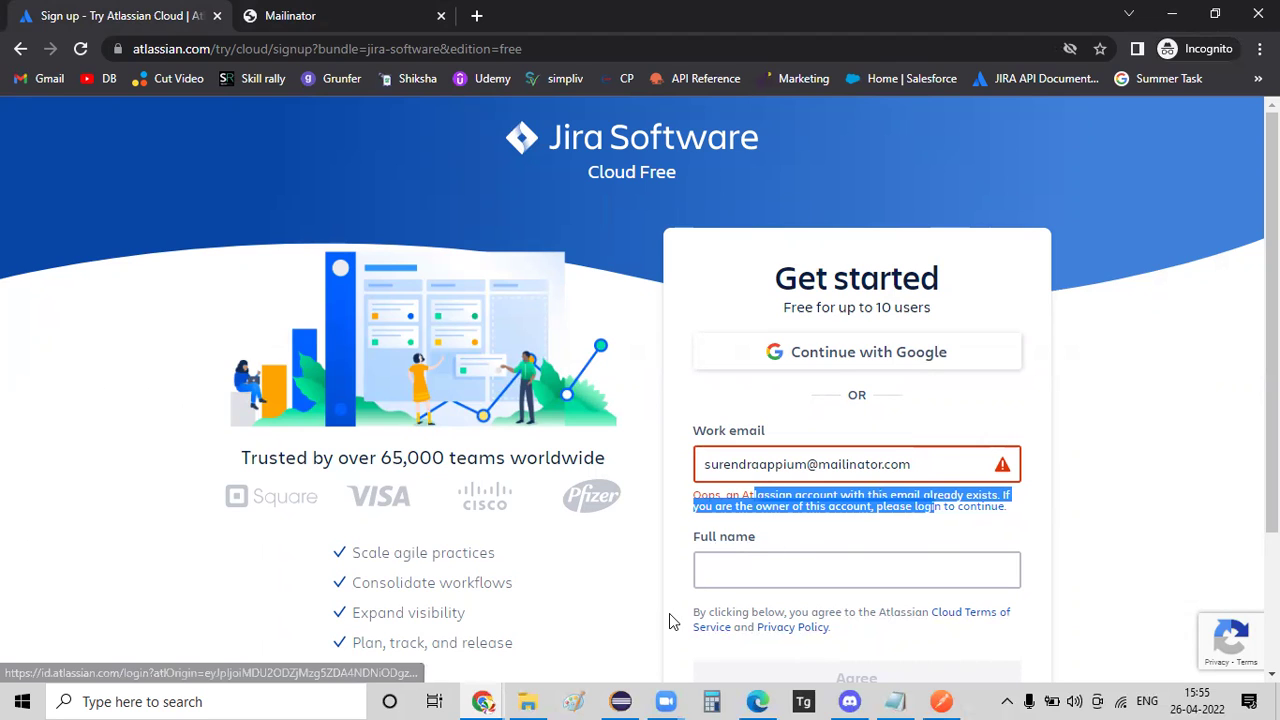
{"action": "left_click", "coordinate": [281, 22]}
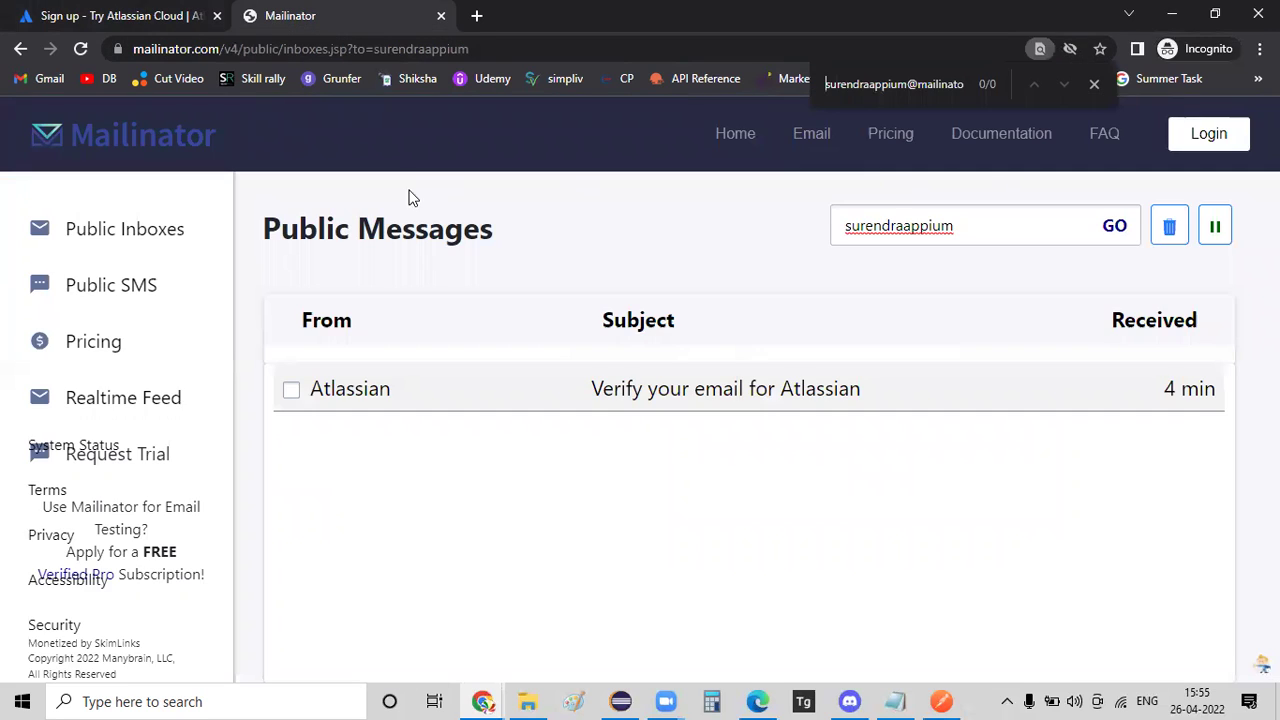
Open a new empty public inbox named after the old one with 12 appended.
{"action": "left_click", "coordinate": [176, 138]}
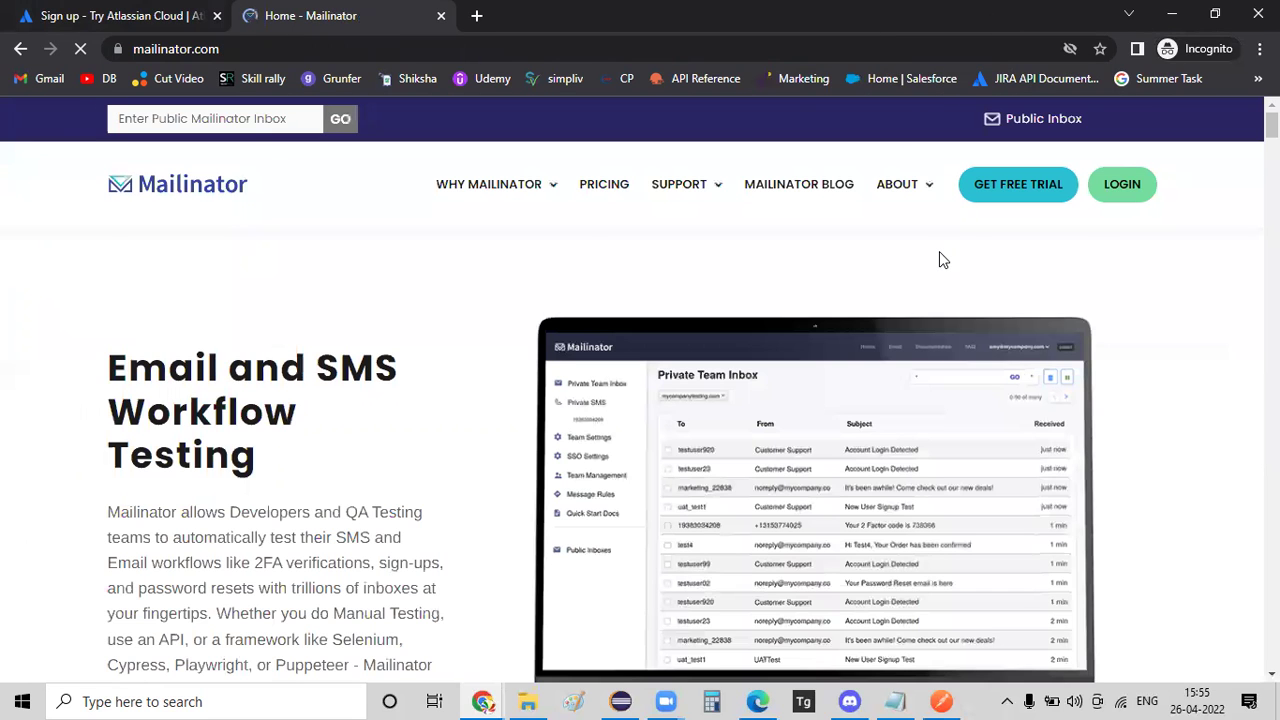
{"action": "key", "text": "ctrl+f"}
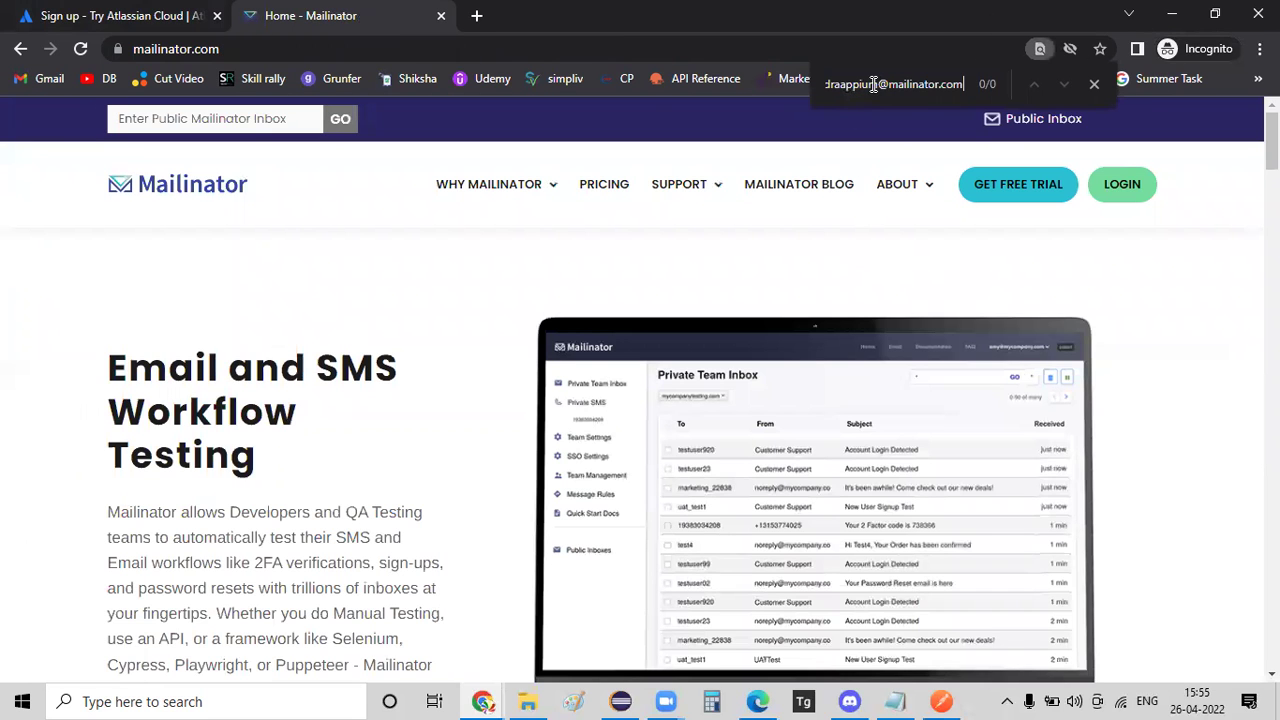
{"action": "type", "text": "12"}
{"action": "key", "text": "ctrl+shift+Left"}
{"action": "left_click", "coordinate": [160, 118]}
{"action": "key", "text": "ctrl+v"}
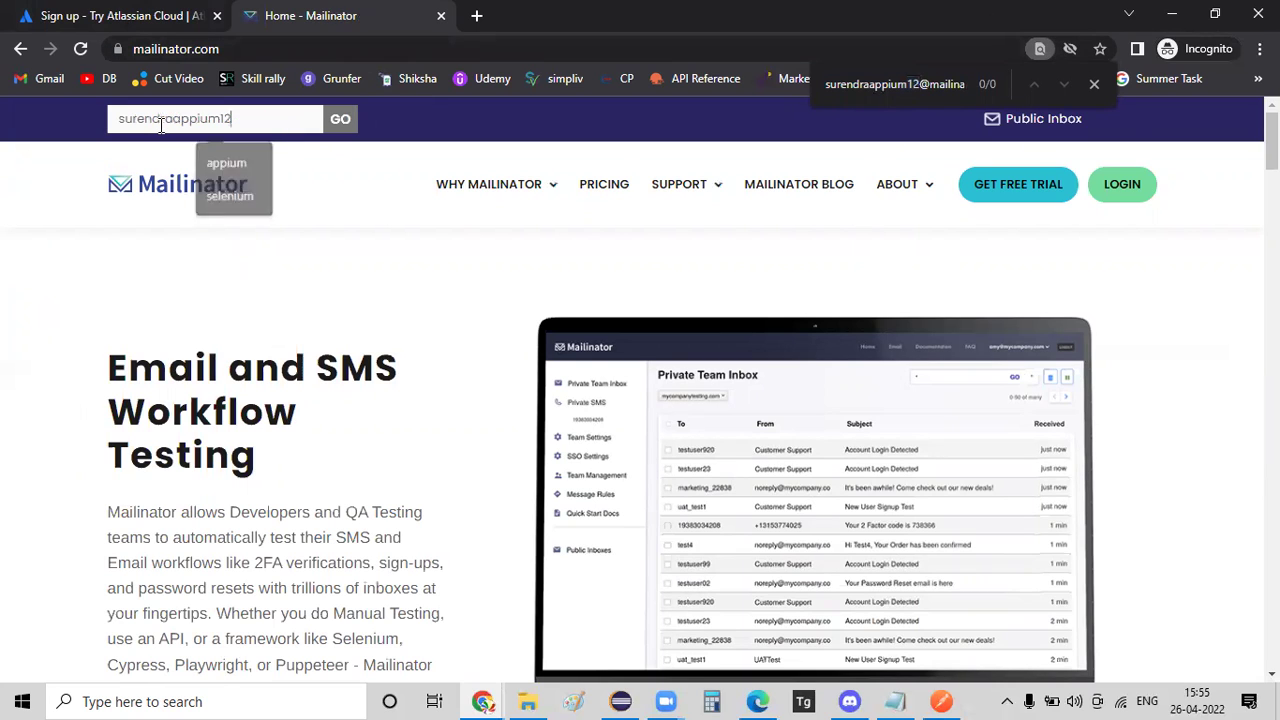
{"action": "key", "text": "Return"}
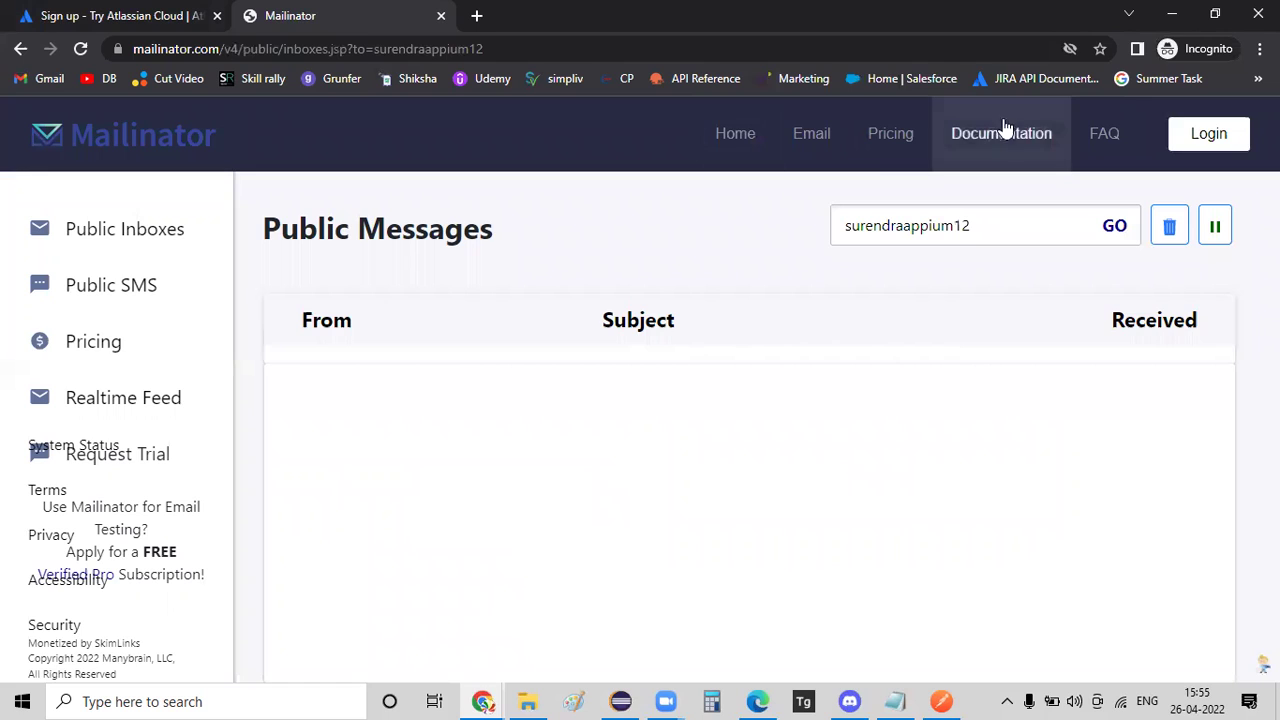
Copy the new inbox's full email address and go back to the Jira signup.
{"action": "key", "text": "ctrl+f"}
{"action": "key", "text": "ctrl+v"}
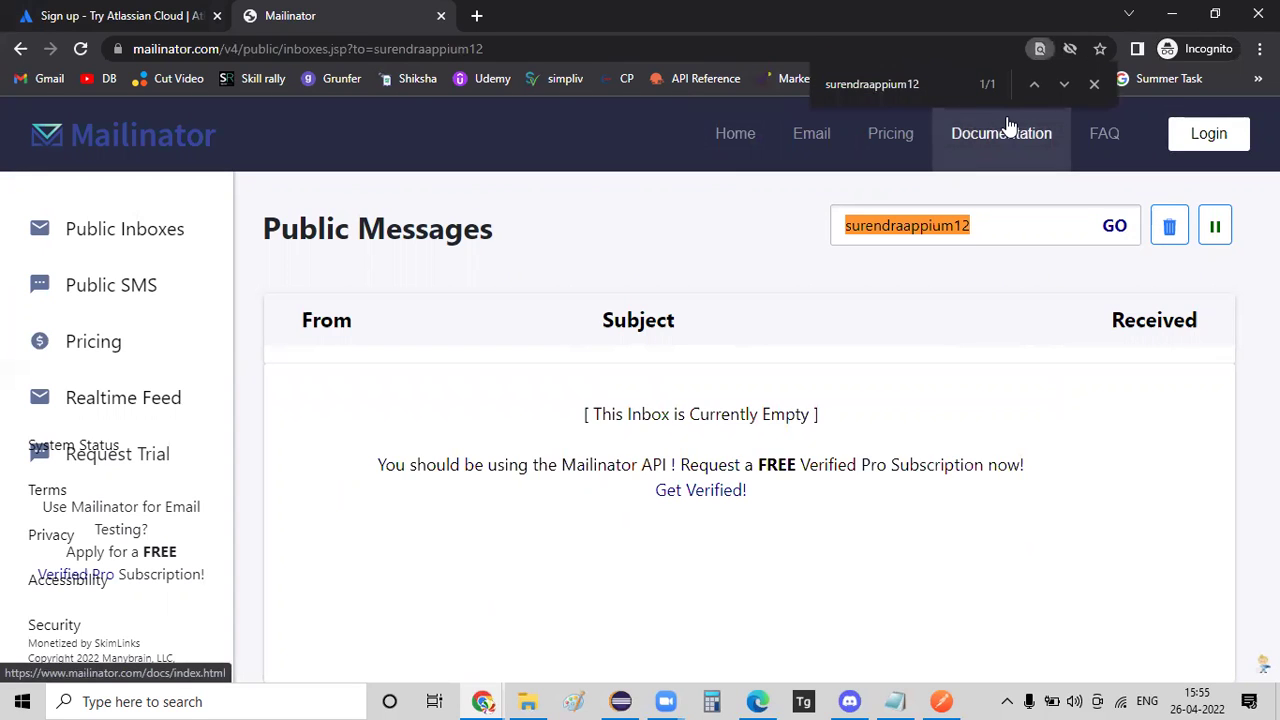
{"action": "key", "text": "ctrl+z"}
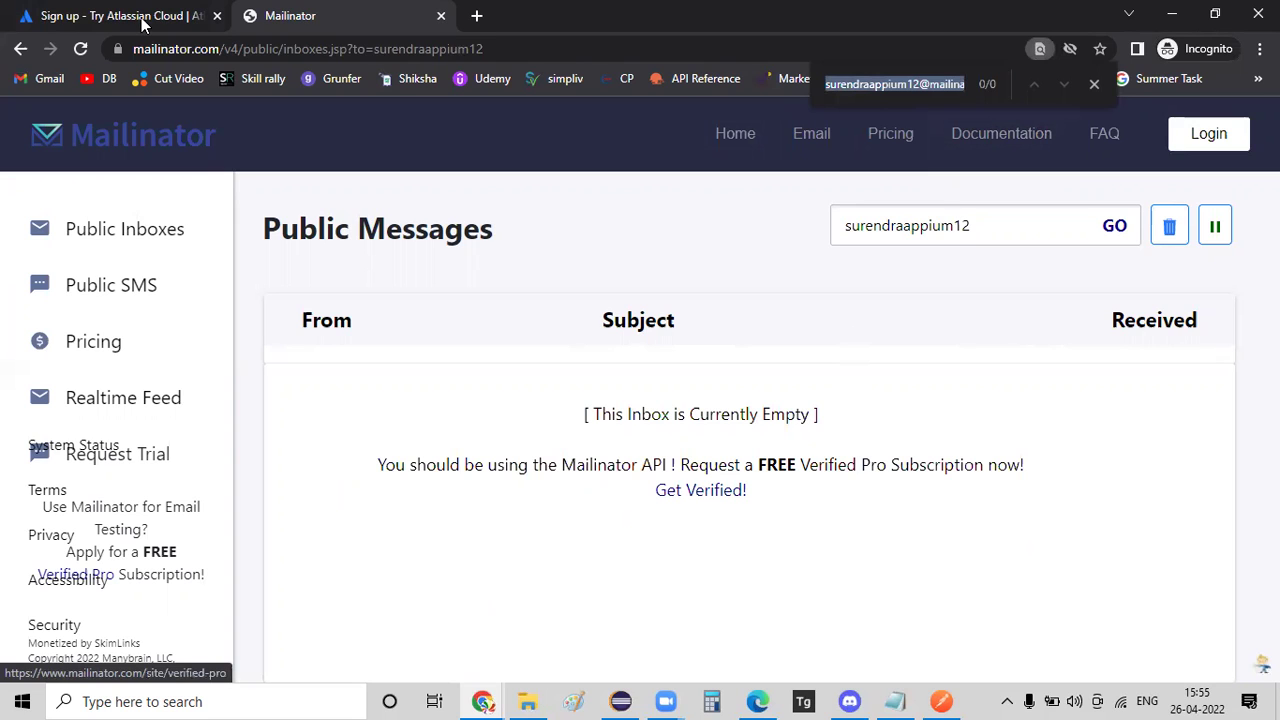
{"action": "key", "text": "ctrl+shift+Tab"}
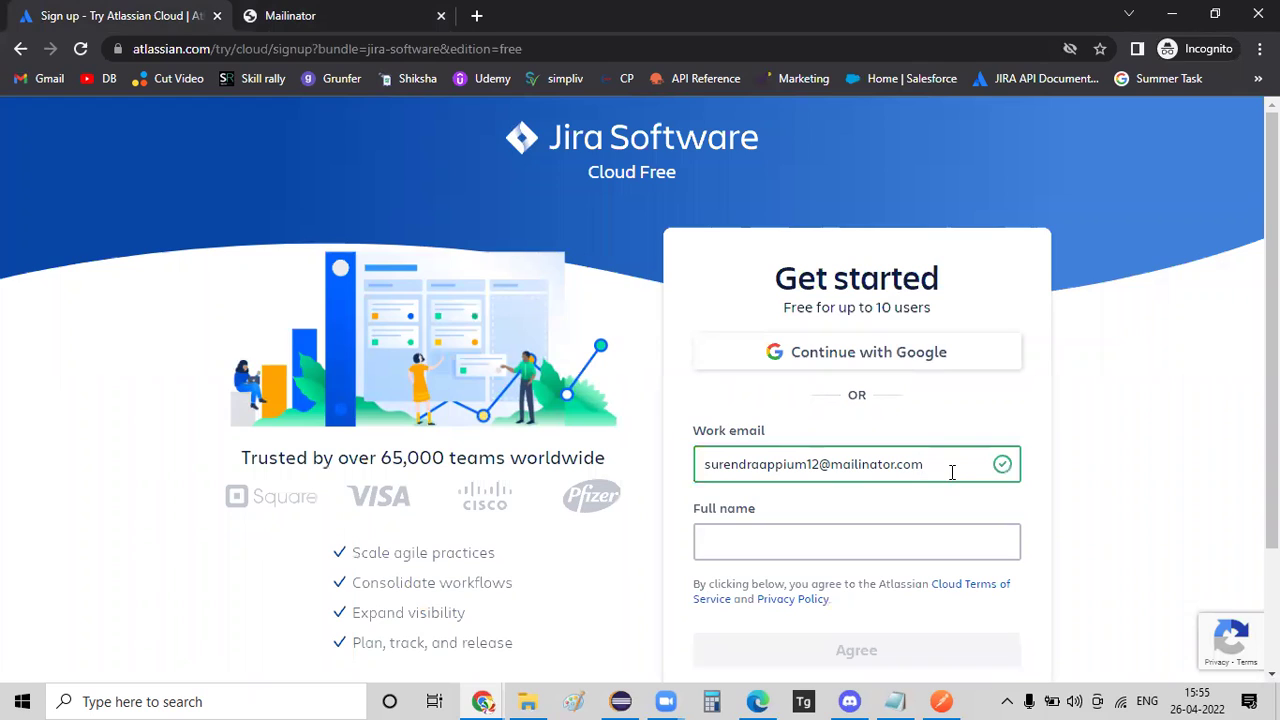
Enter the user's full name with the new work email and agree to submit the Jira signup.
{"action": "key", "text": "Tab"}
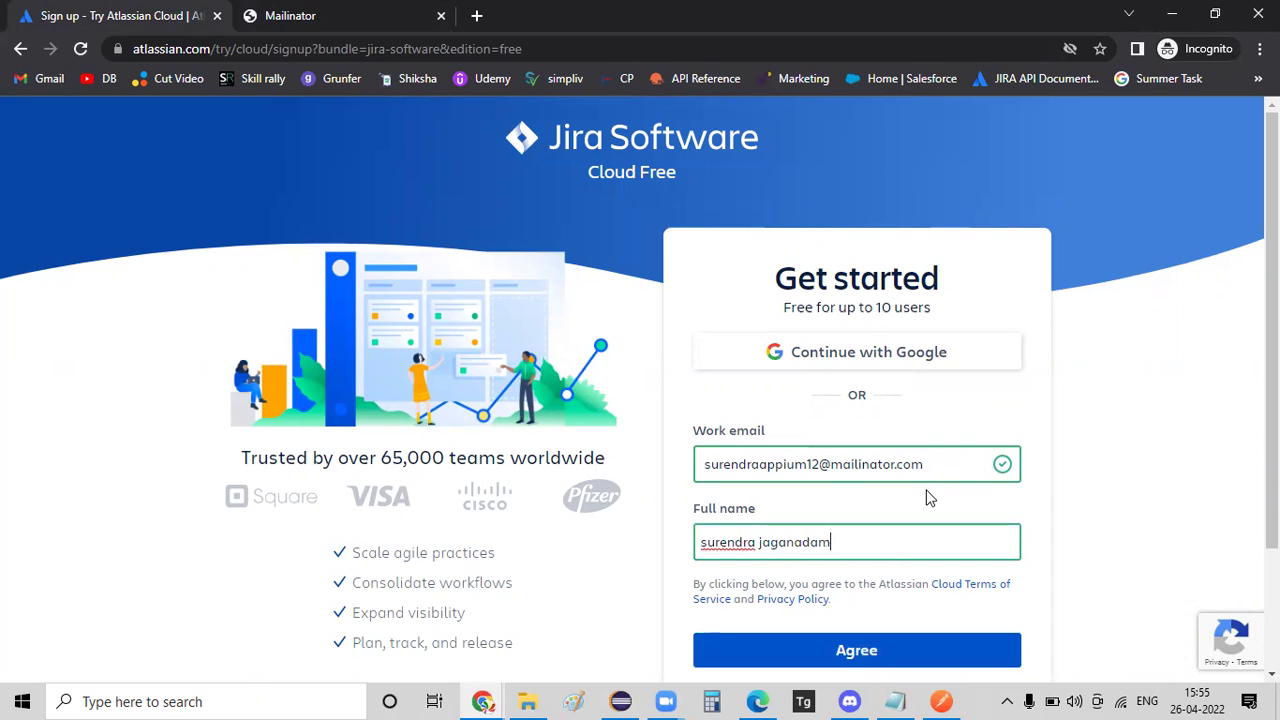
{"action": "left_click", "coordinate": [889, 652]}
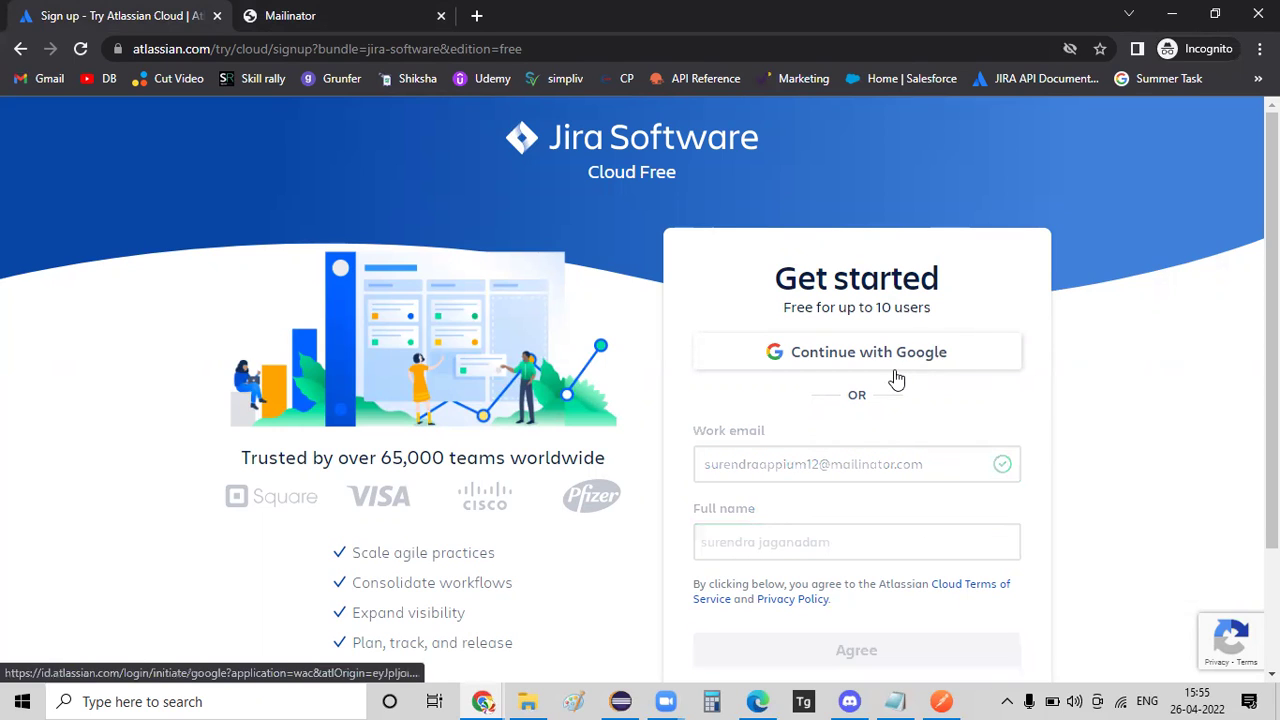
{"action": "scroll", "coordinate": [1106, 392], "scroll_direction": "down", "scroll_amount": 1}
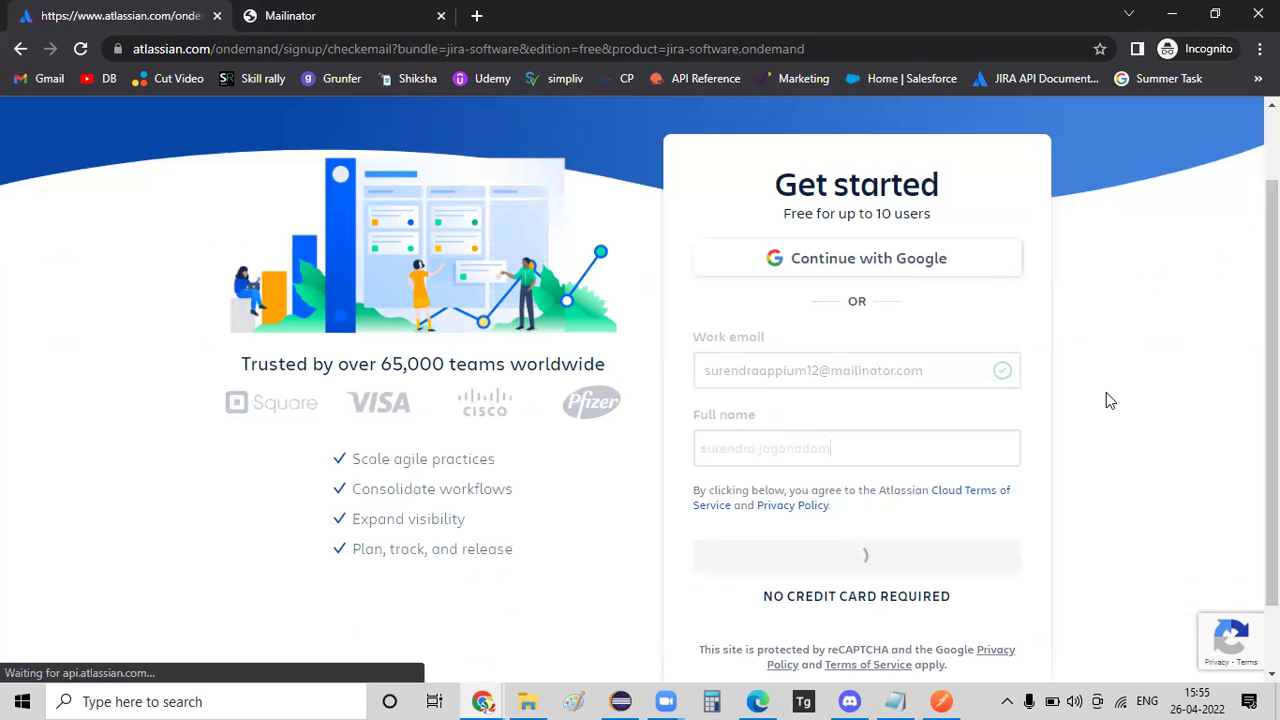
{"action": "left_click", "coordinate": [335, 20]}
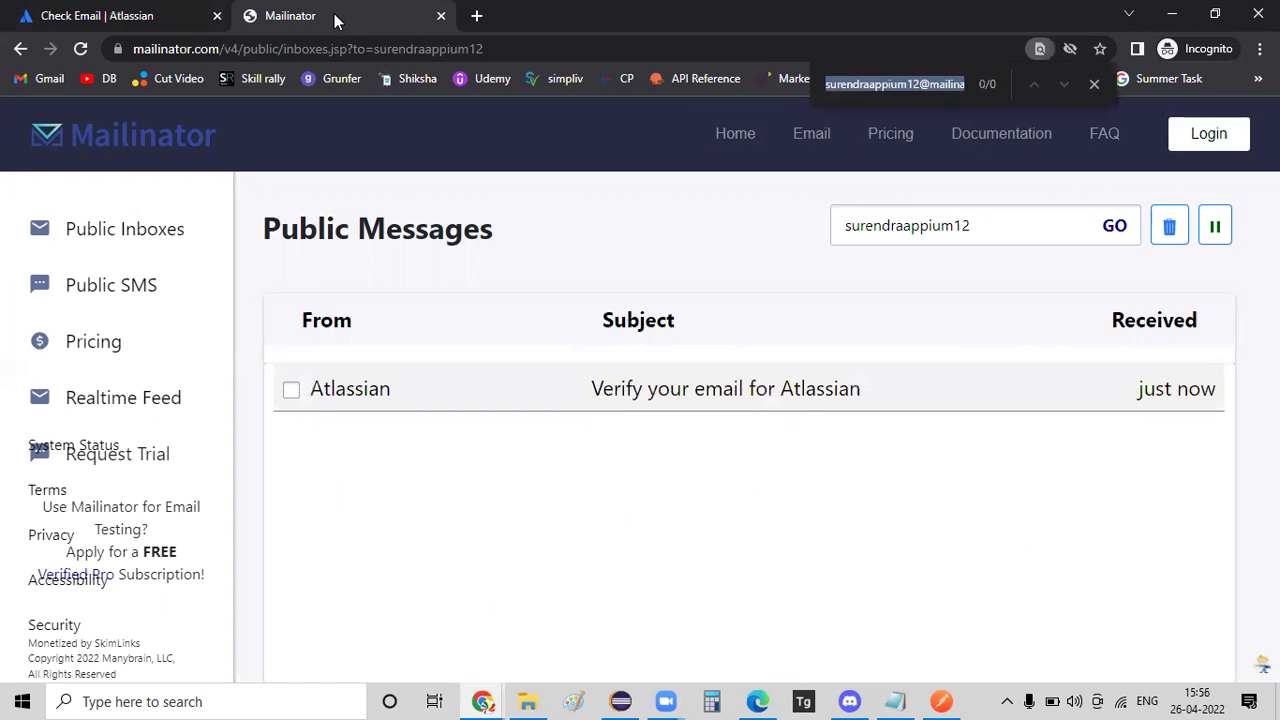
Open the 'Verify your email for Atlassian' message and follow its Verify your email link.
{"action": "left_click", "coordinate": [666, 402]}
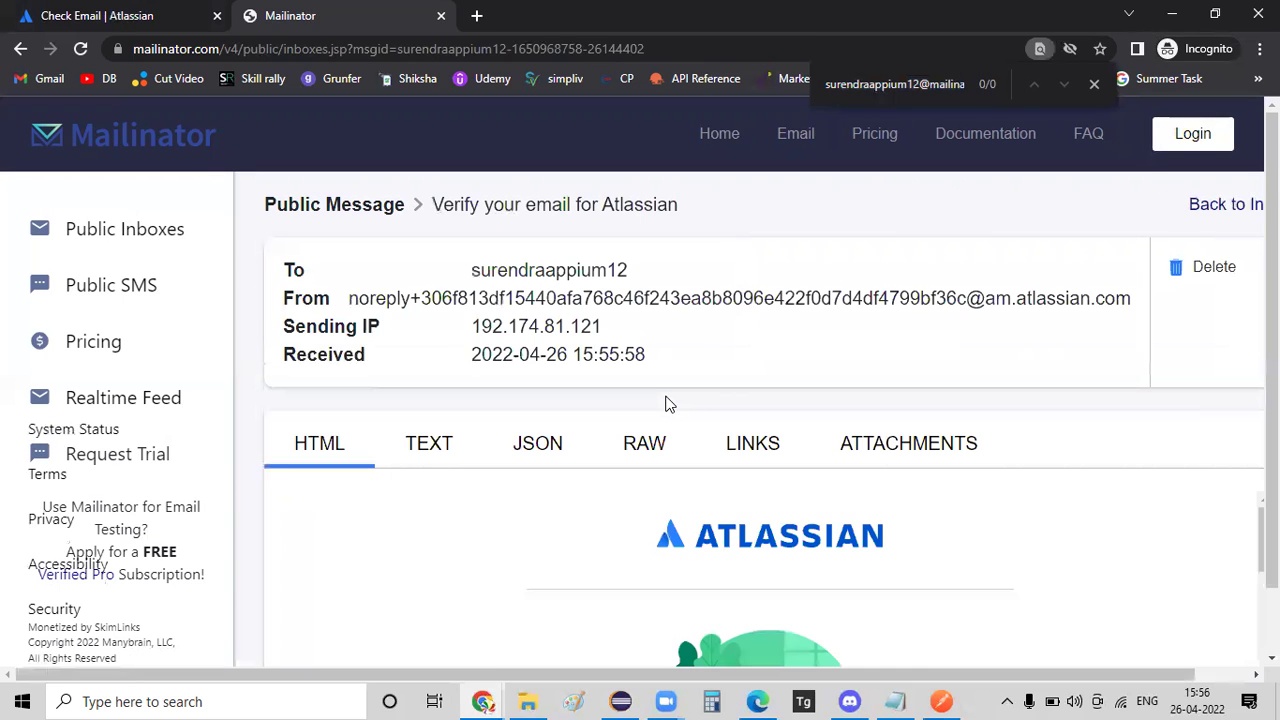
{"action": "scroll", "coordinate": [668, 403], "scroll_direction": "down", "scroll_amount": 1}
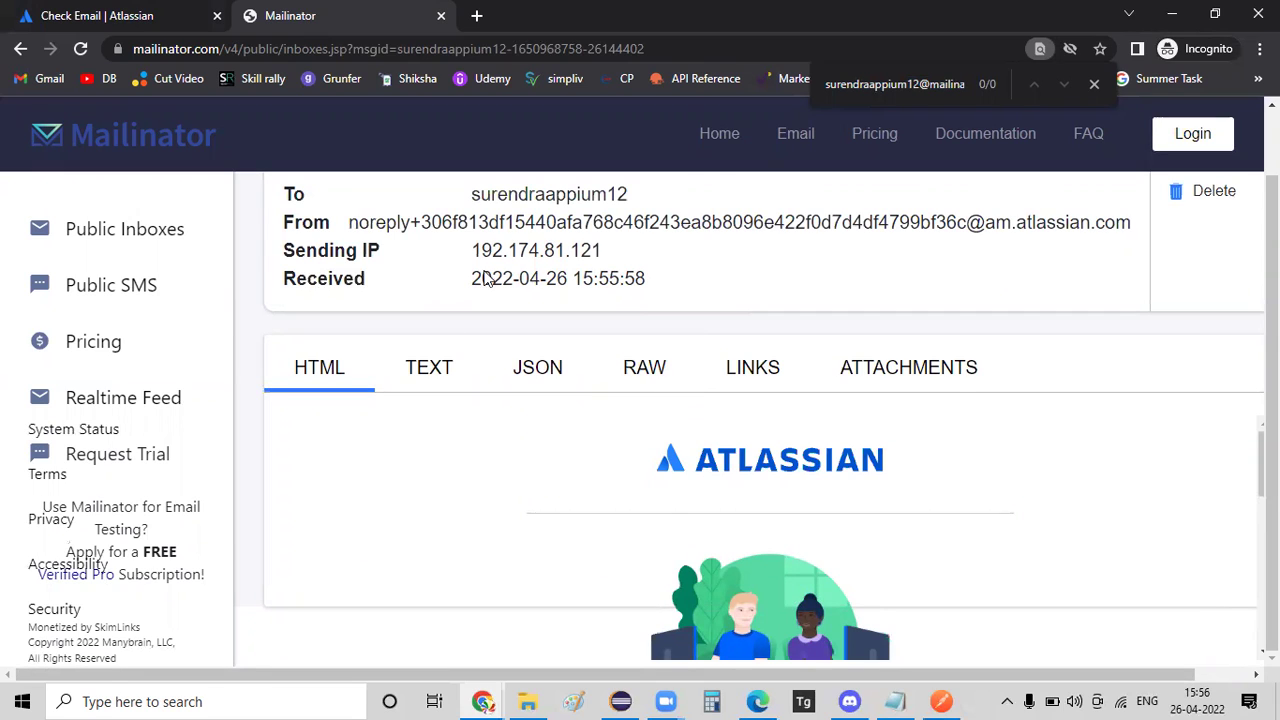
{"action": "scroll", "coordinate": [663, 466], "scroll_direction": "down", "scroll_amount": 3}
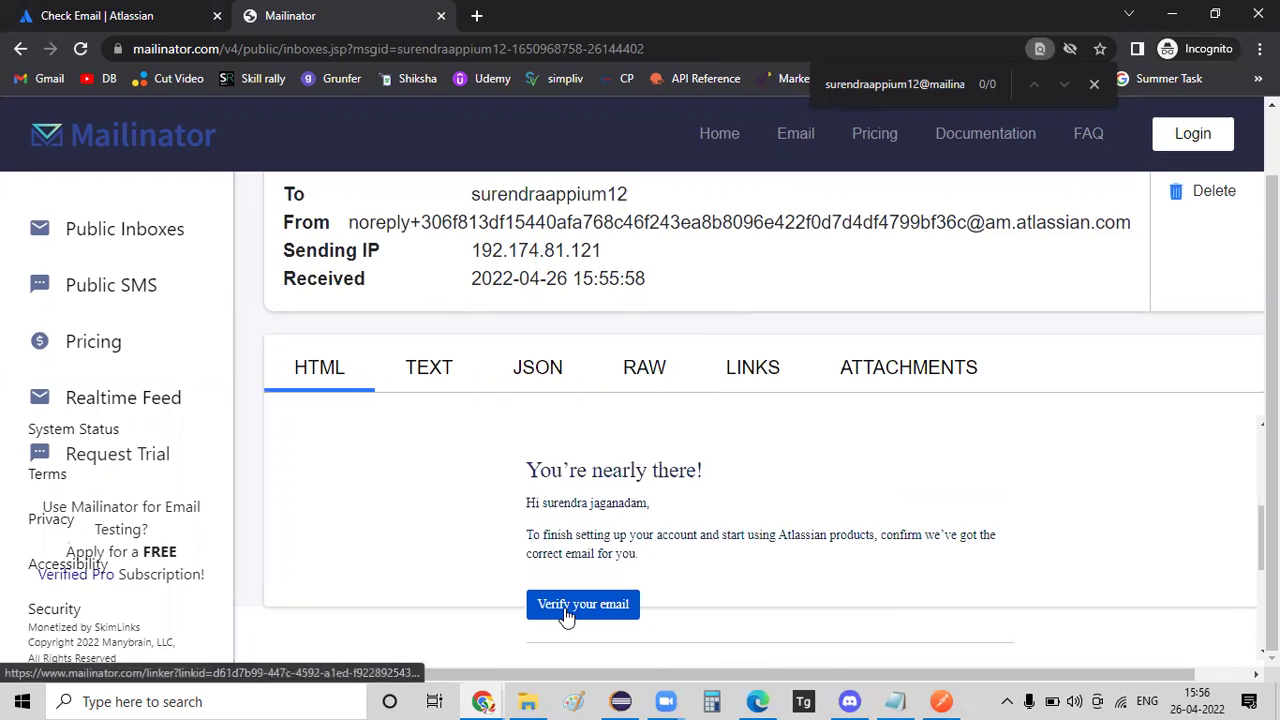
{"action": "left_click", "coordinate": [567, 610]}
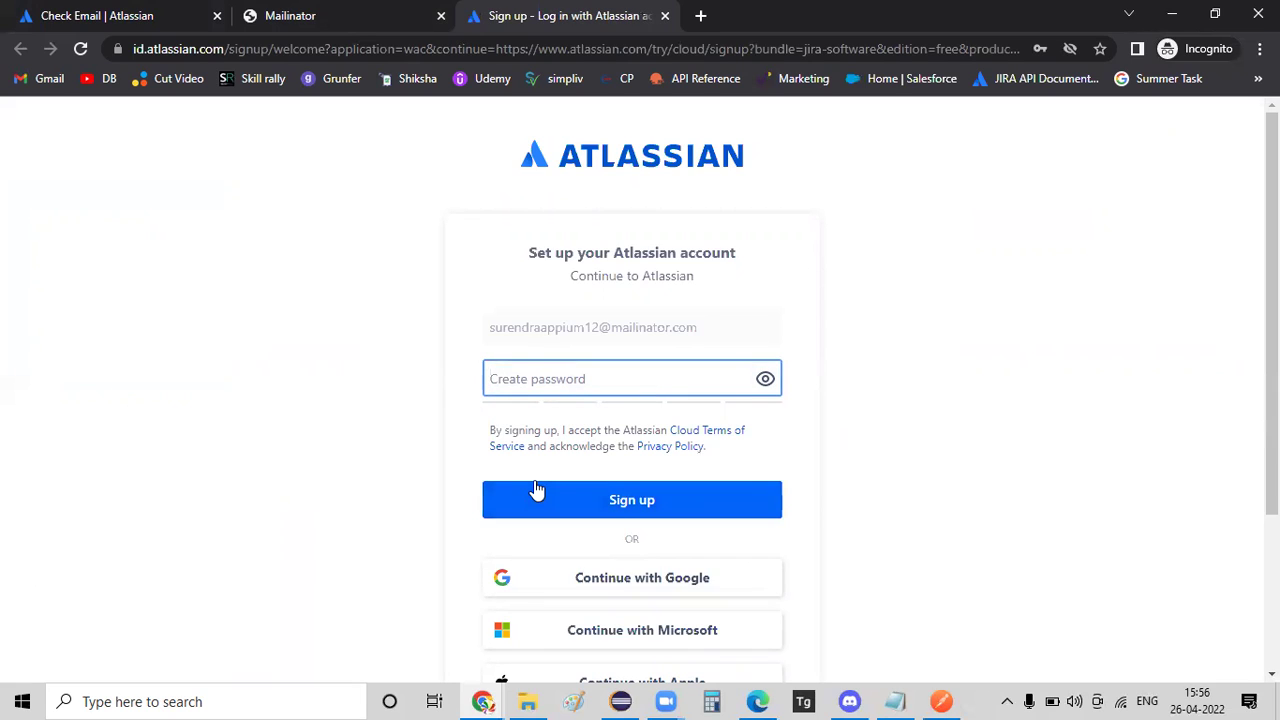
Create a Strong-rated account password, sign up, and return to the Mailinator email.
{"action": "type", "text": "a"}
{"action": "key", "text": "BackSpace"}
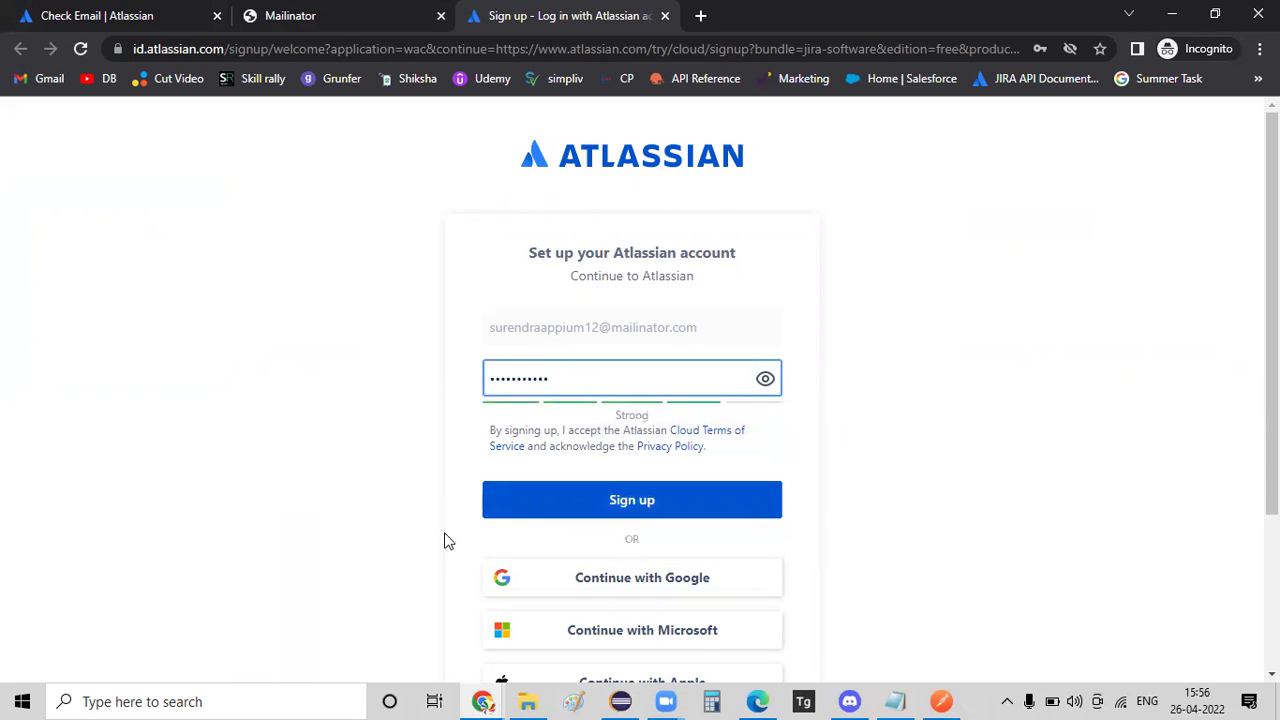
{"action": "left_click", "coordinate": [650, 495]}
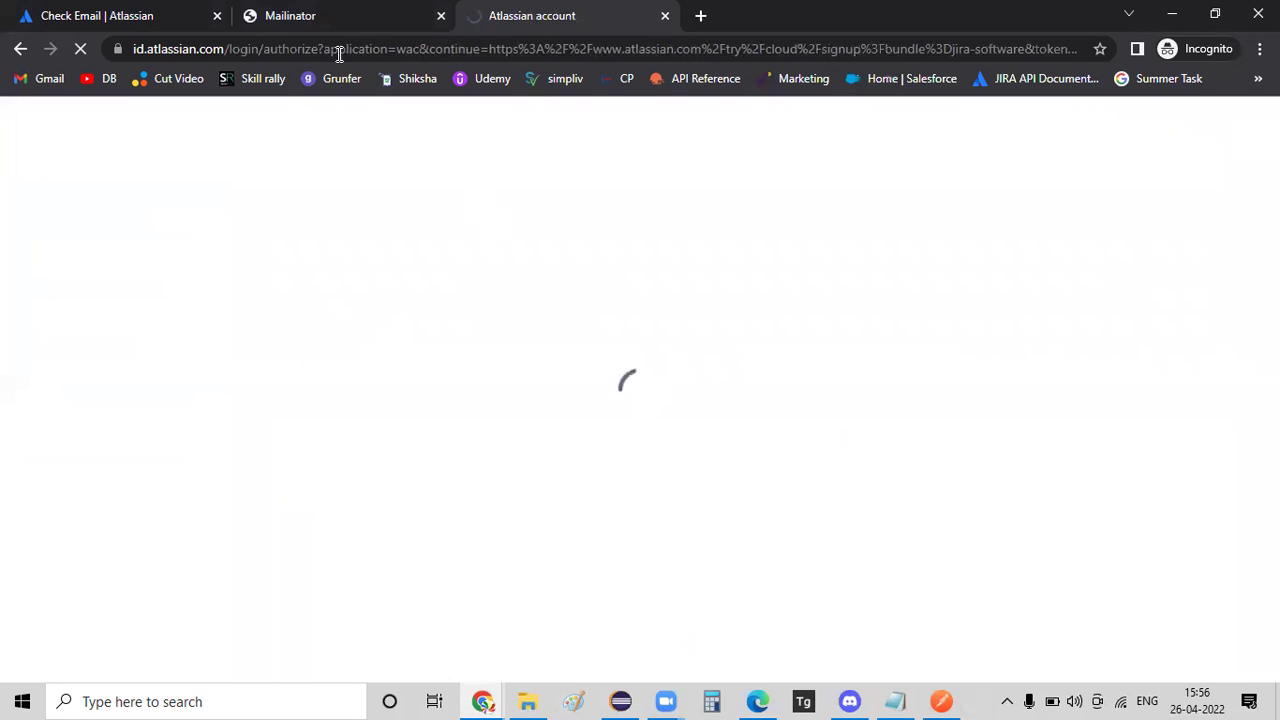
{"action": "left_click", "coordinate": [334, 21]}
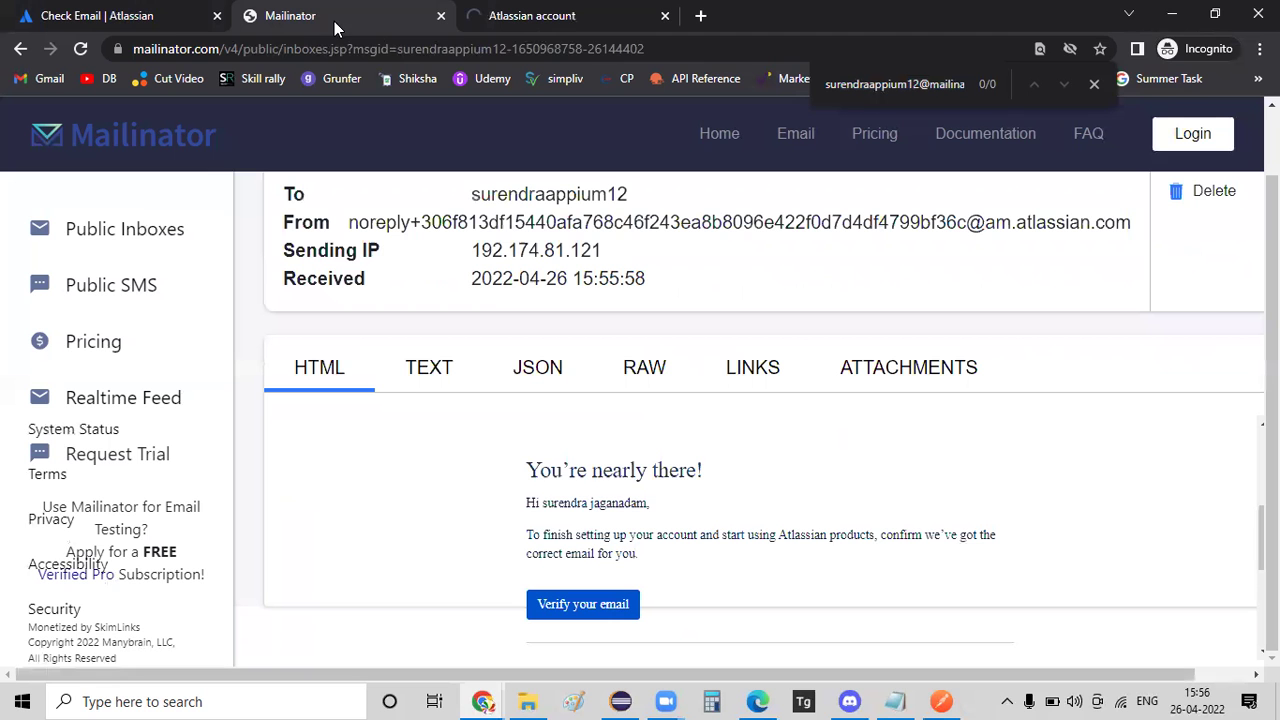
Record the Mailinator email and the account password in Notepad below the Jira URL, then return to Jira.
{"action": "triple_click", "coordinate": [930, 90]}
{"action": "left_click", "coordinate": [895, 701]}
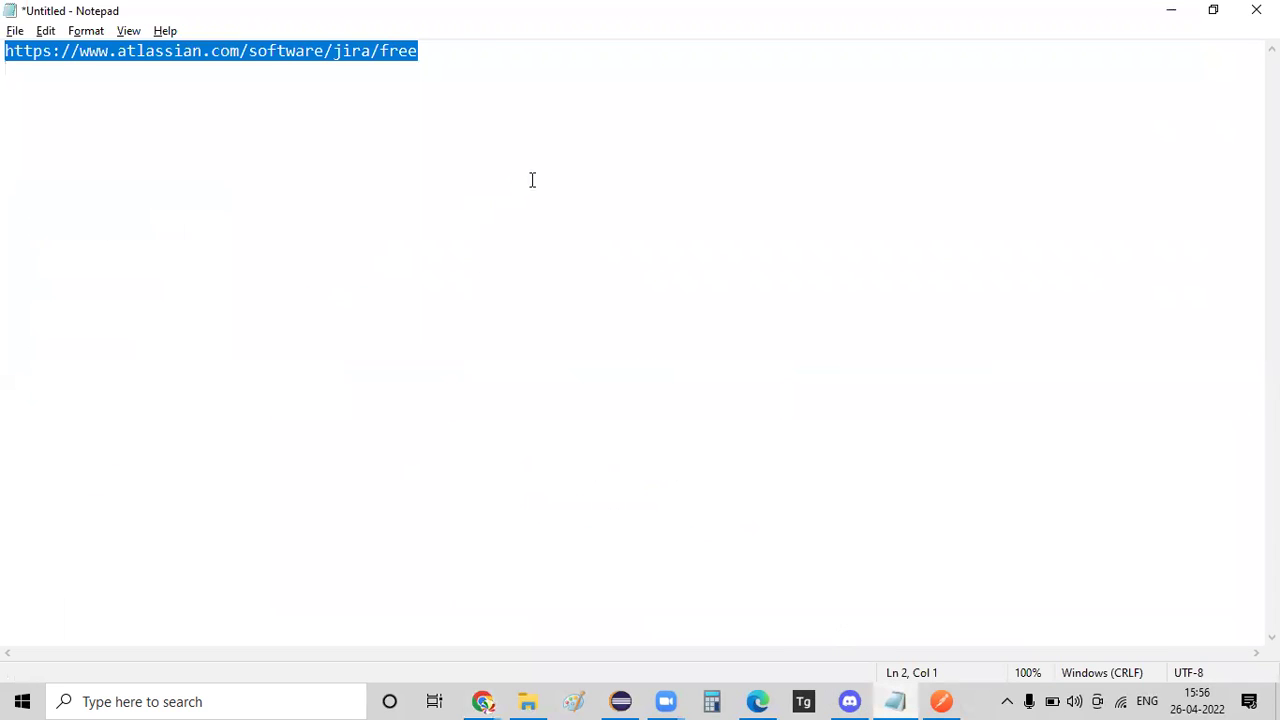
{"action": "left_click", "coordinate": [468, 52]}
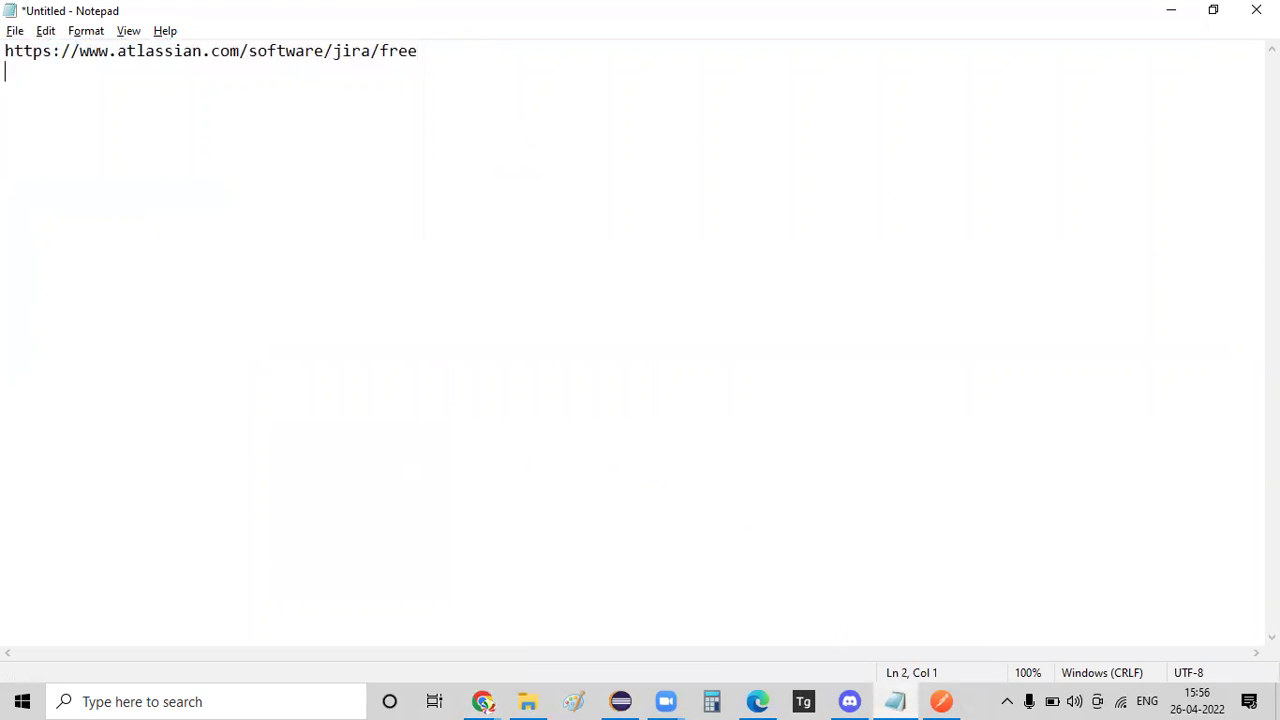
{"action": "key", "text": "ctrl+v"}
{"action": "key", "text": "Return"}
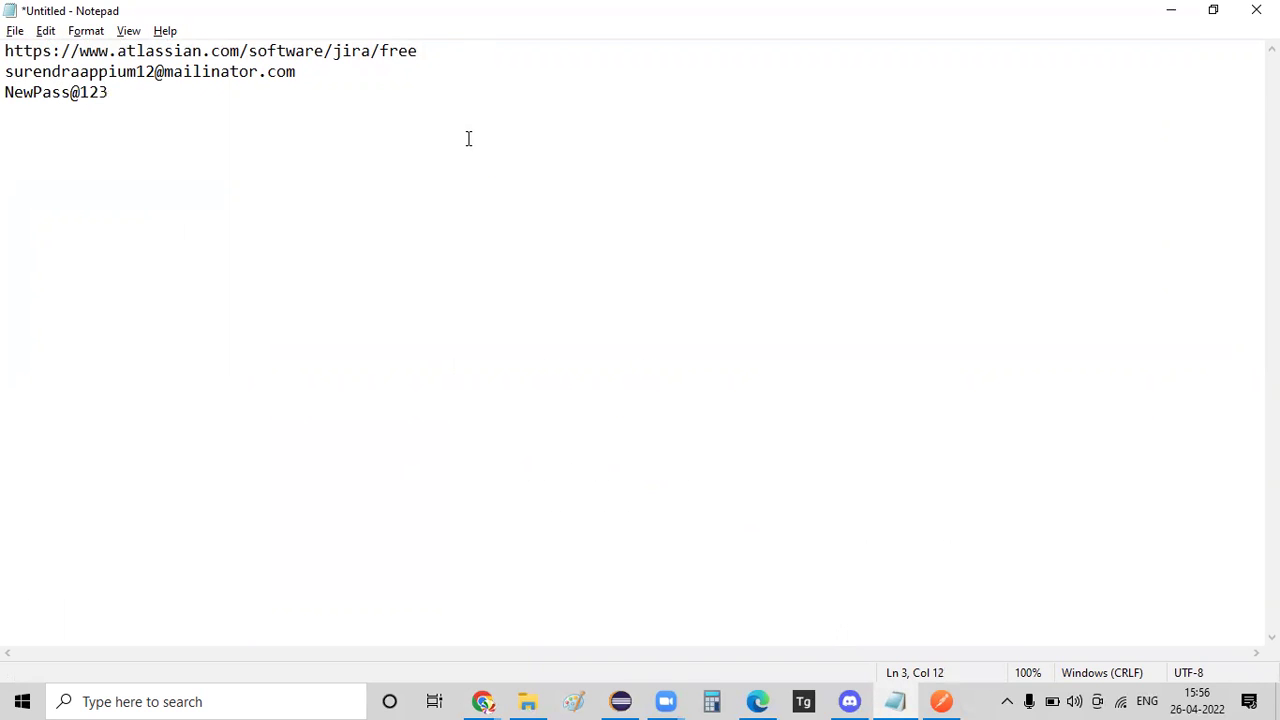
{"action": "key", "text": "alt+Tab"}
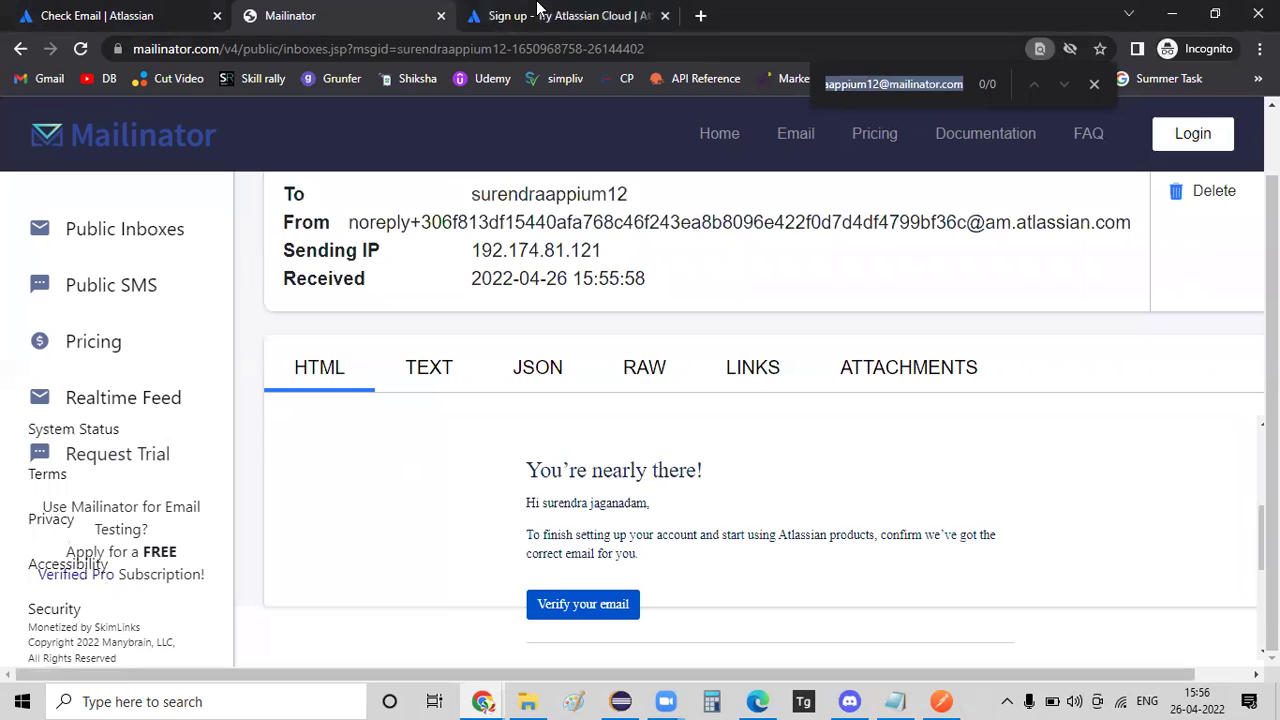
{"action": "left_click", "coordinate": [531, 28]}
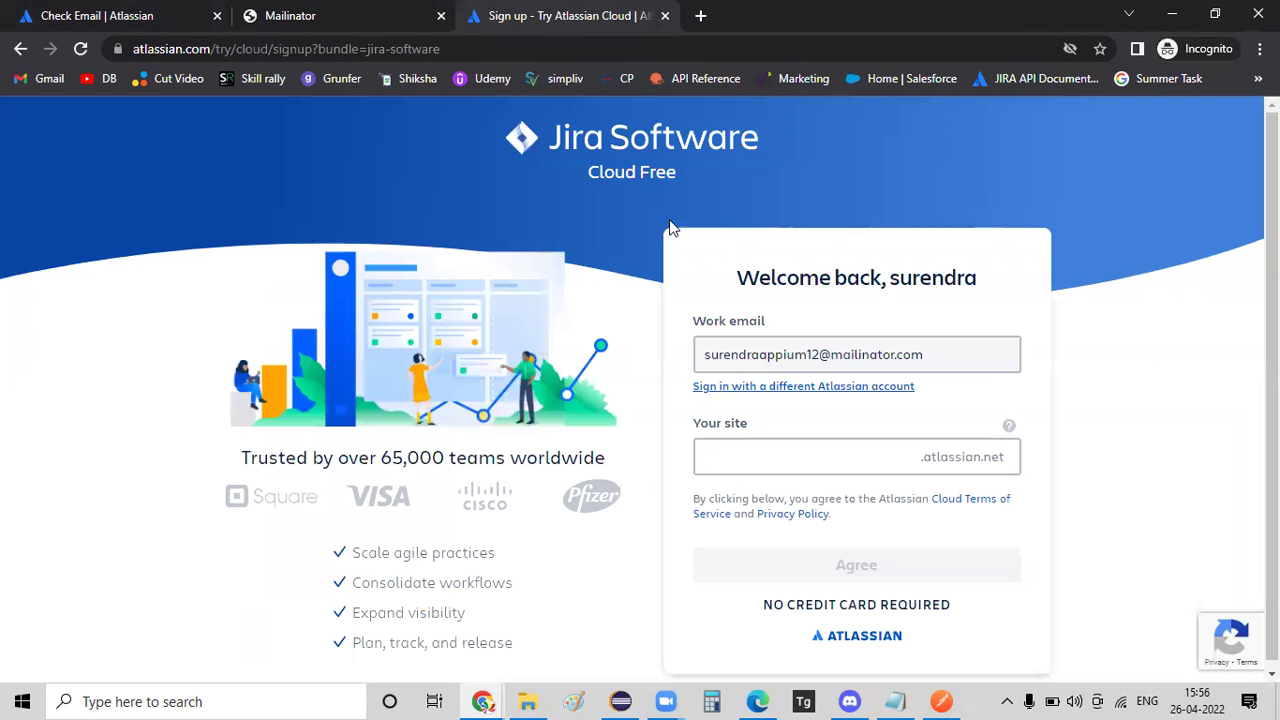
Claim an available learnbyyourself-based atlassian.net site name and agree to create the free site.
{"action": "left_click", "coordinate": [753, 462]}
{"action": "type", "text": "learnbyyourself"}
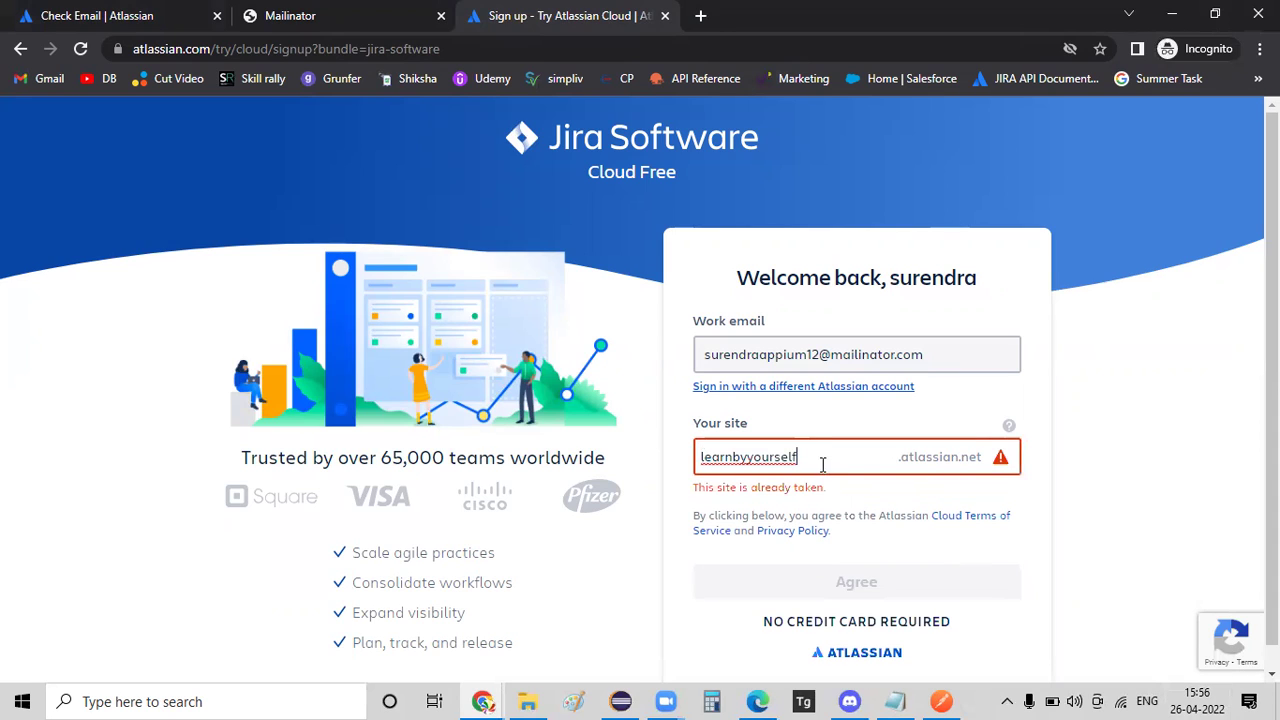
{"action": "type", "text": "suren"}
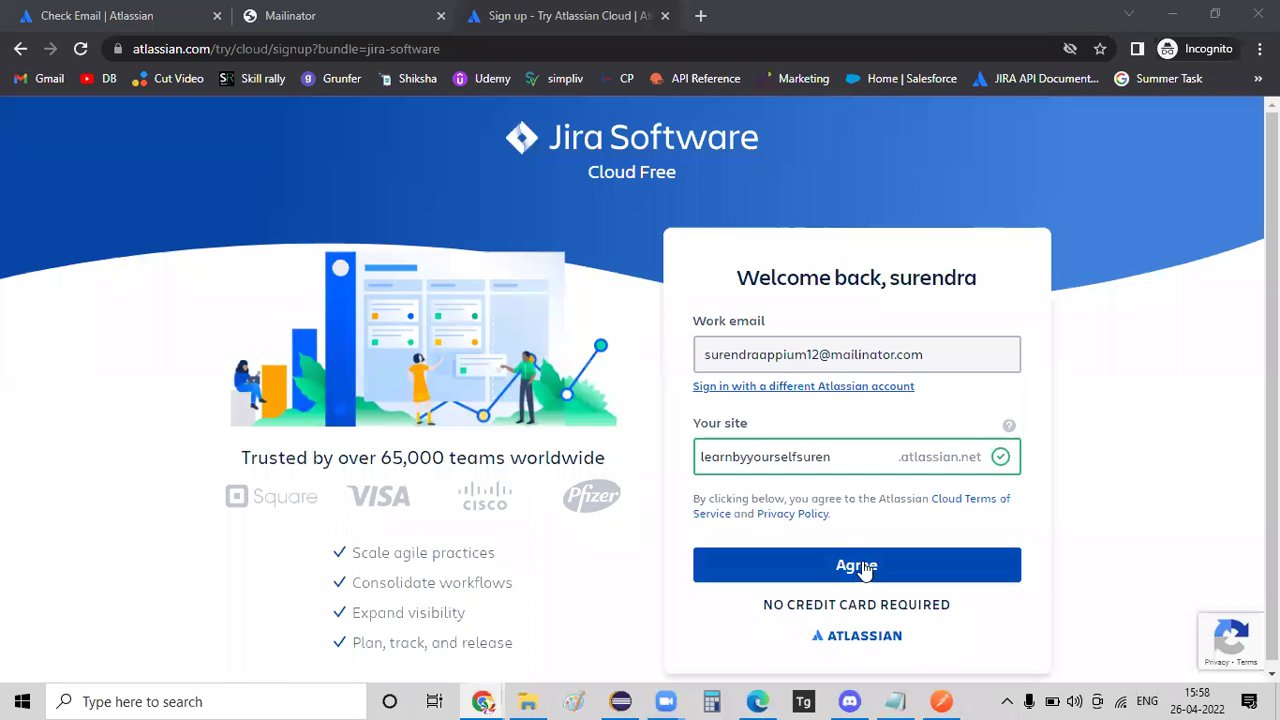
{"action": "left_click", "coordinate": [866, 567]}
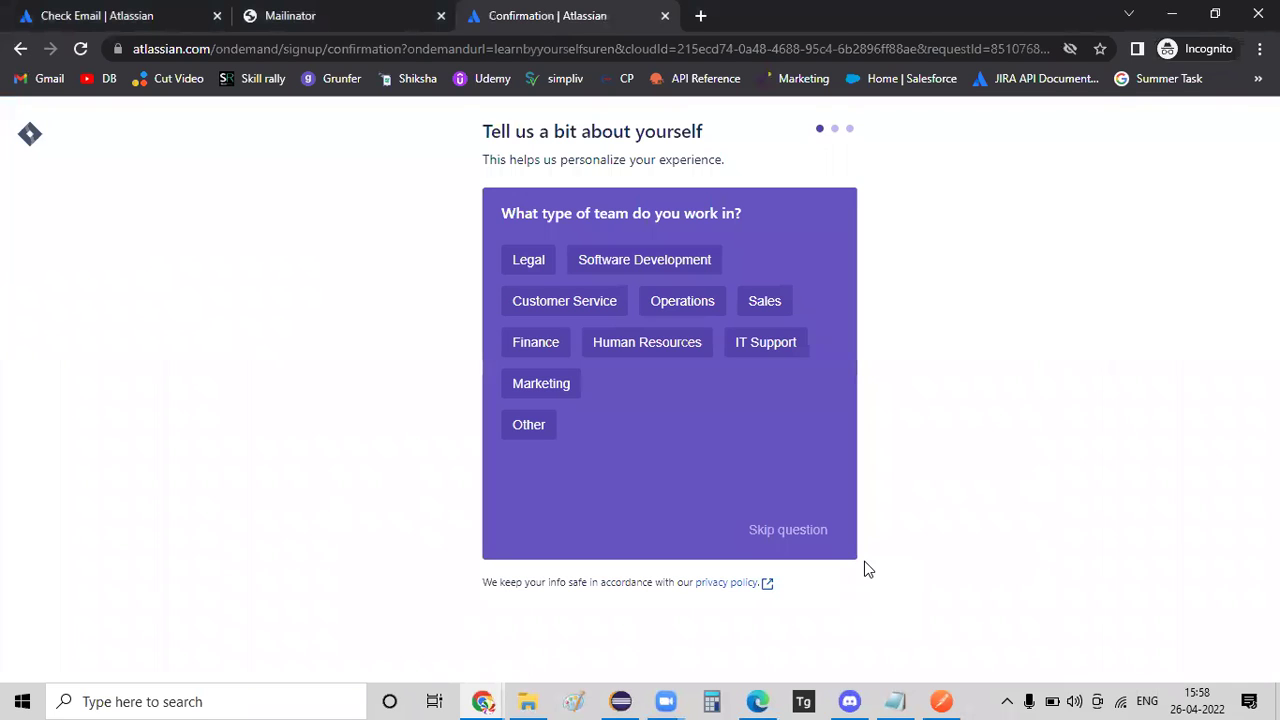
Answer the team-type and role questions, skip the main-tasks question, and wait for the site.
{"action": "left_click", "coordinate": [776, 543]}
{"action": "left_click", "coordinate": [781, 541]}
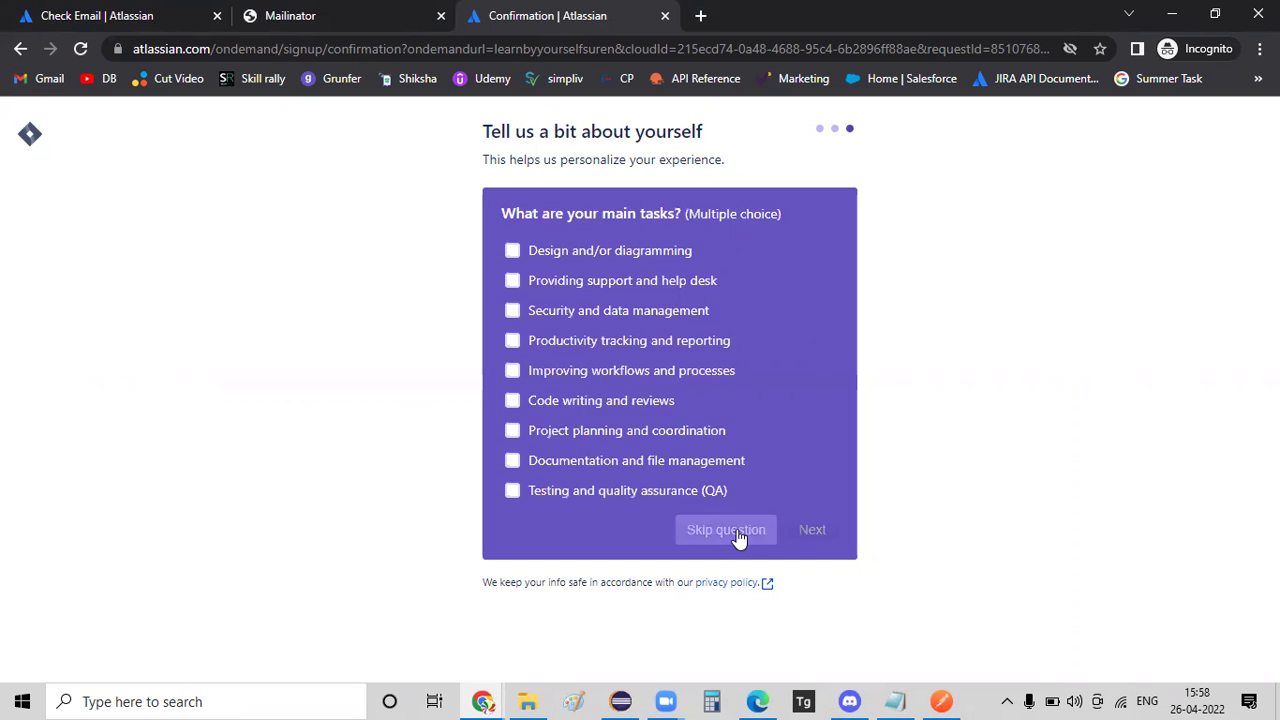
{"action": "left_click", "coordinate": [738, 531]}
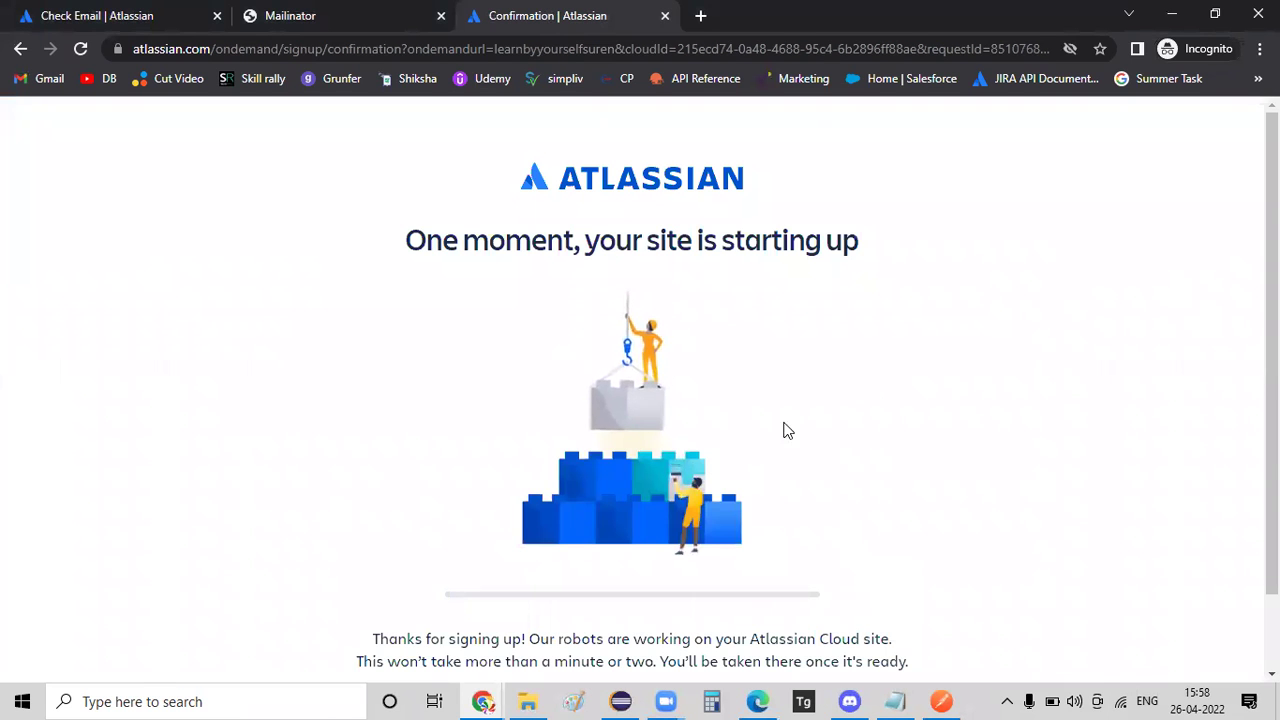
{"action": "scroll", "coordinate": [1050, 380], "scroll_direction": "down", "scroll_amount": 1}
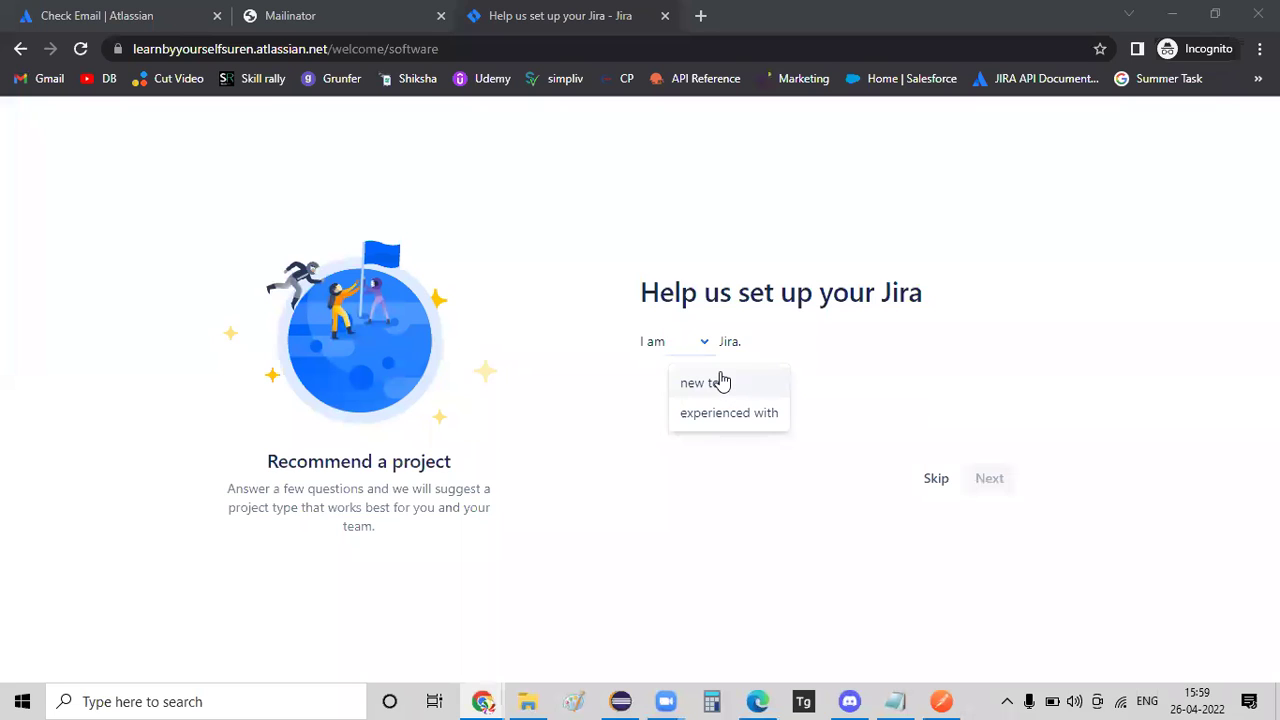
Skip the recommendation questions and create the Scrum project 'Learn By Yourself' with key LBY.
{"action": "left_click", "coordinate": [939, 492]}
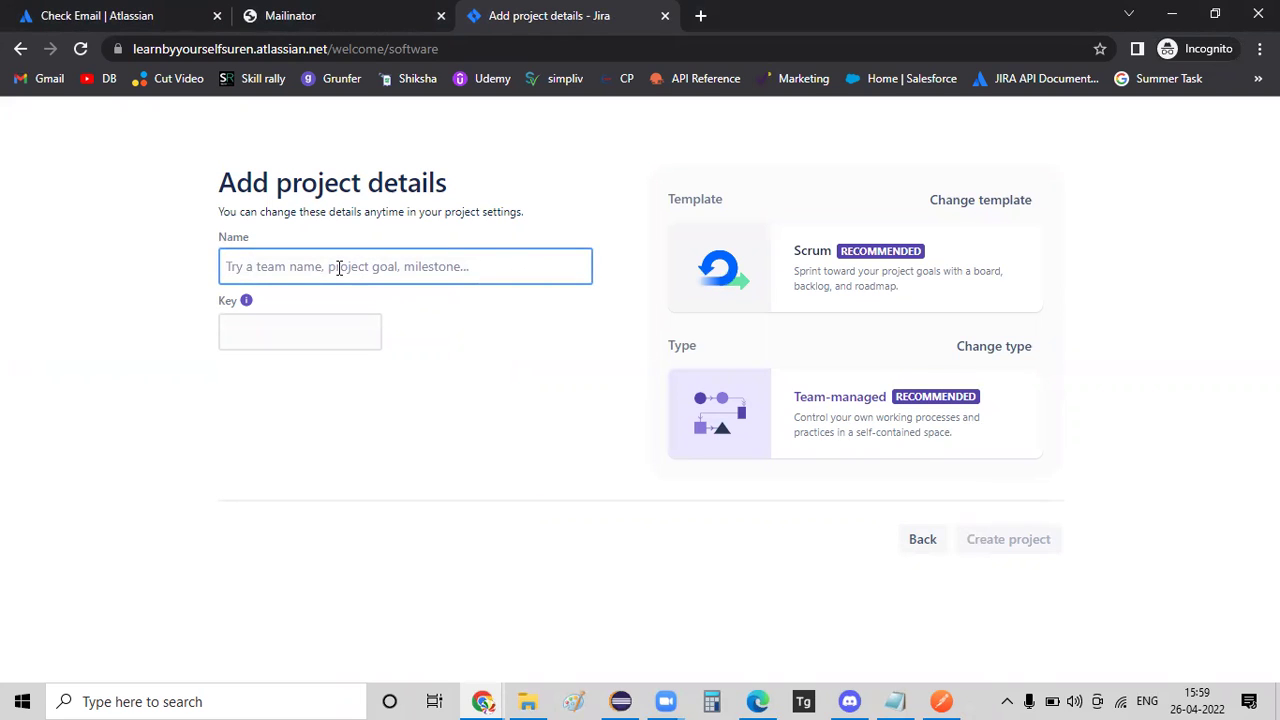
{"action": "type", "text": "Learn"}
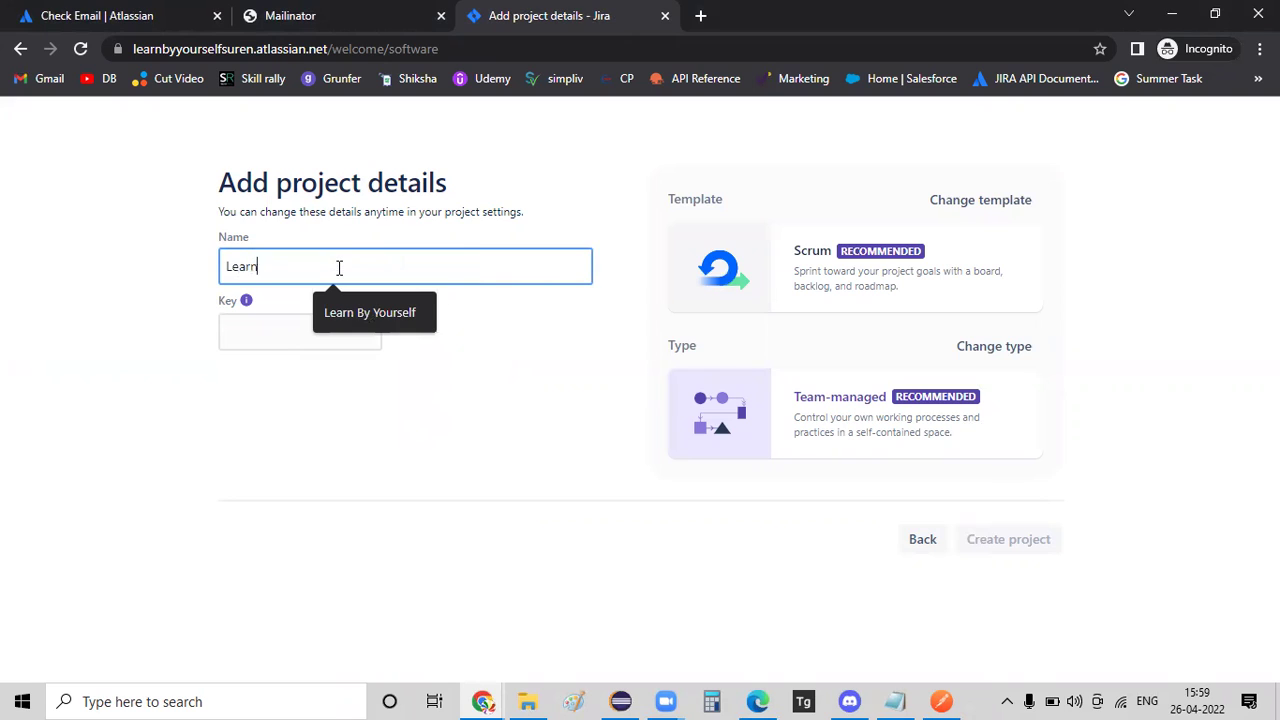
{"action": "type", "text": " By Yourself"}
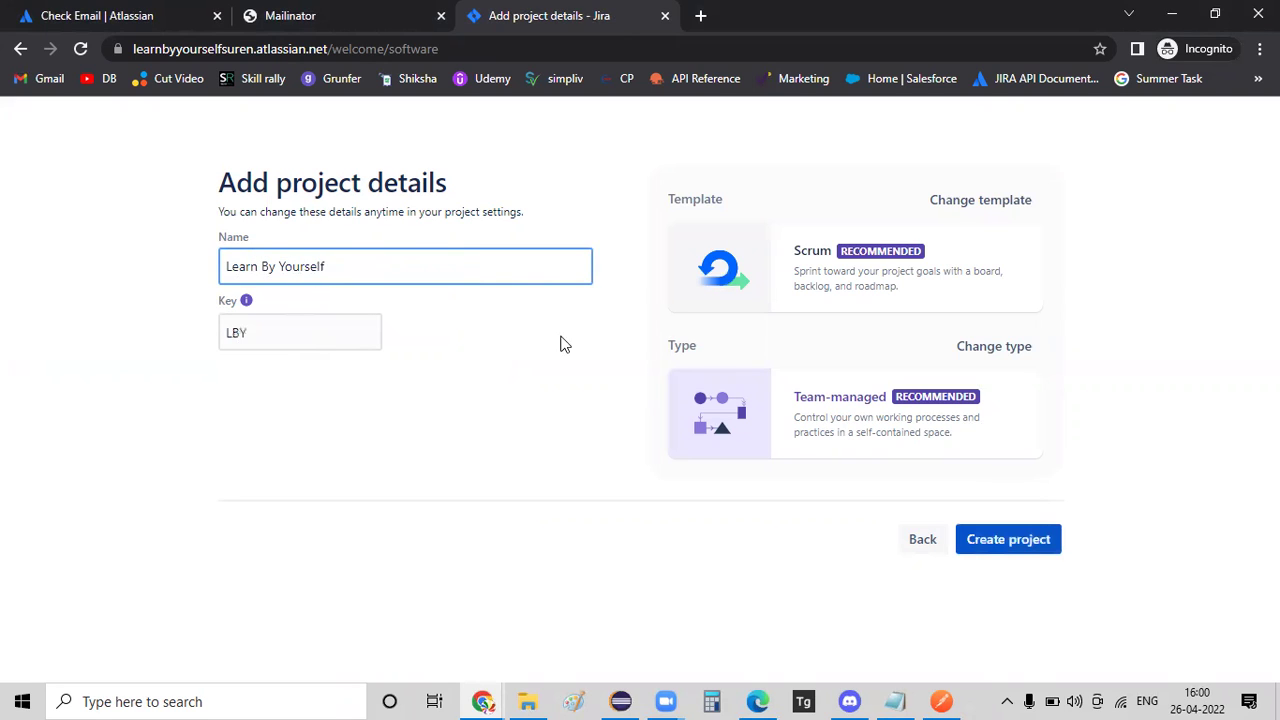
{"action": "left_click", "coordinate": [855, 264]}
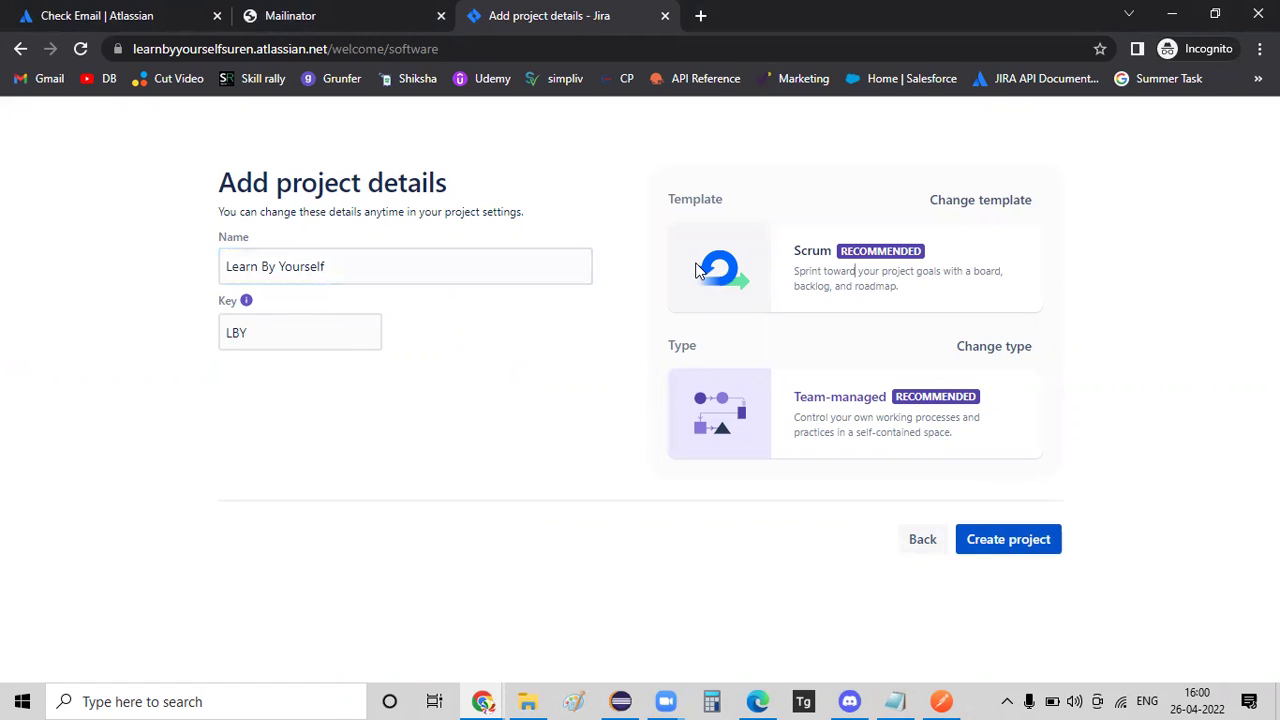
{"action": "left_click", "coordinate": [1012, 543]}
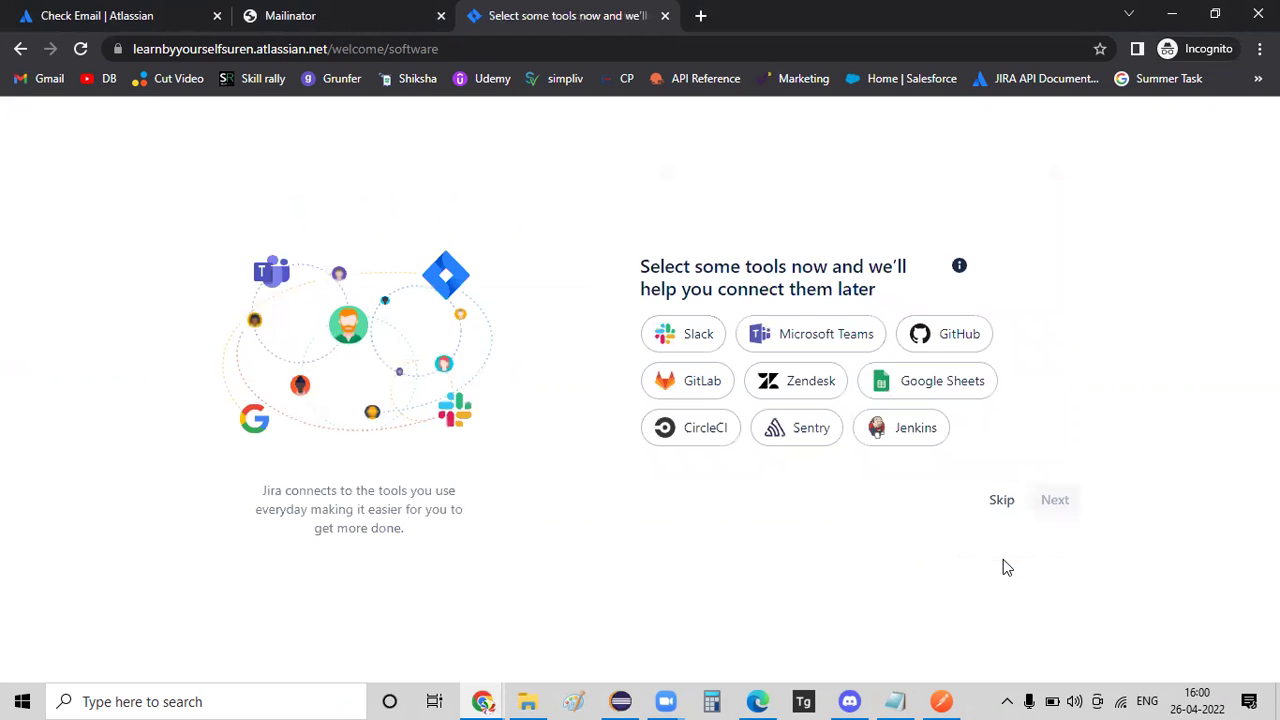
Skip tool connections and continue without inviting teammates to reach the LBY backlog.
{"action": "left_click", "coordinate": [1001, 500]}
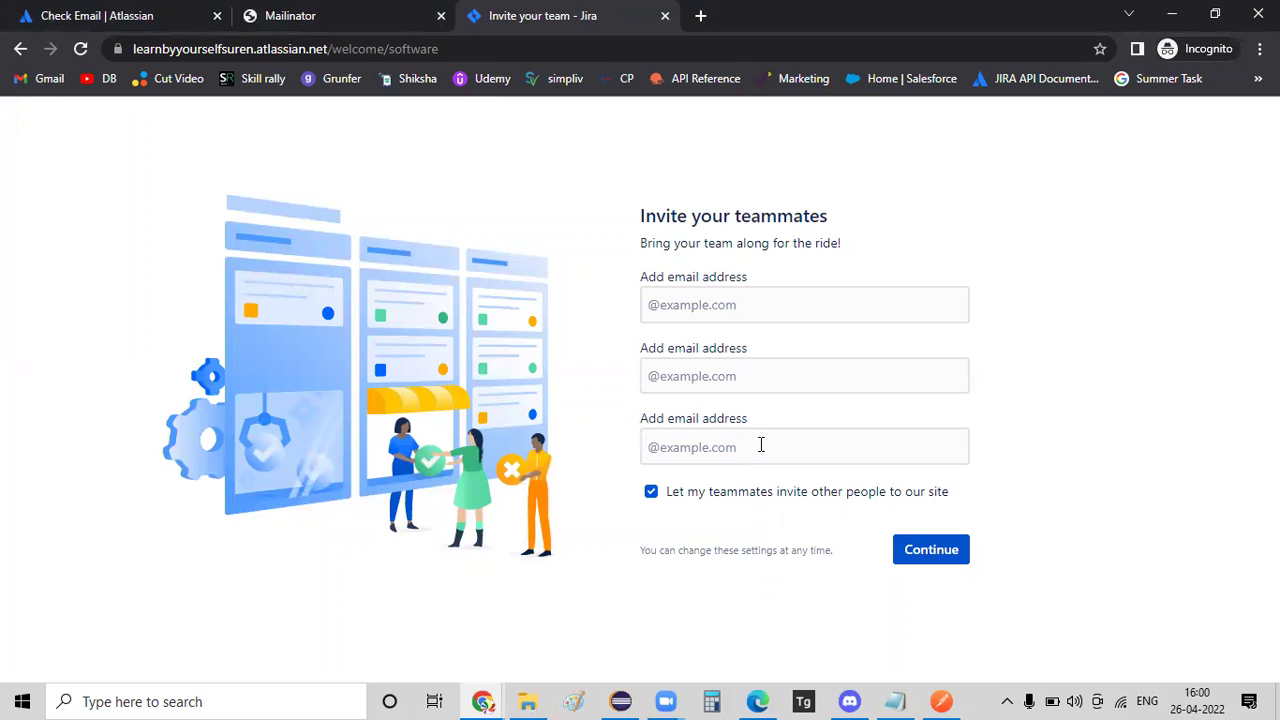
{"action": "left_click", "coordinate": [936, 562]}
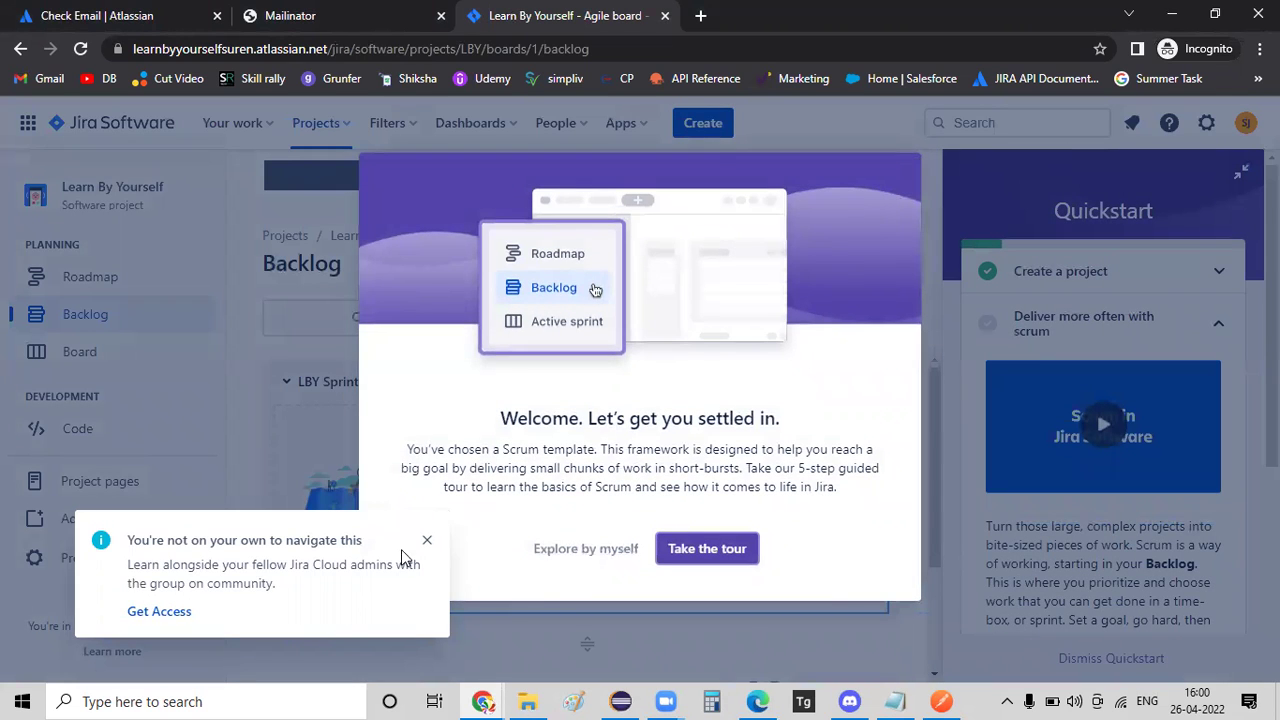
Dismiss the community notification and welcome tour, minimise Quickstart, and open the account menu.
{"action": "left_click", "coordinate": [428, 544]}
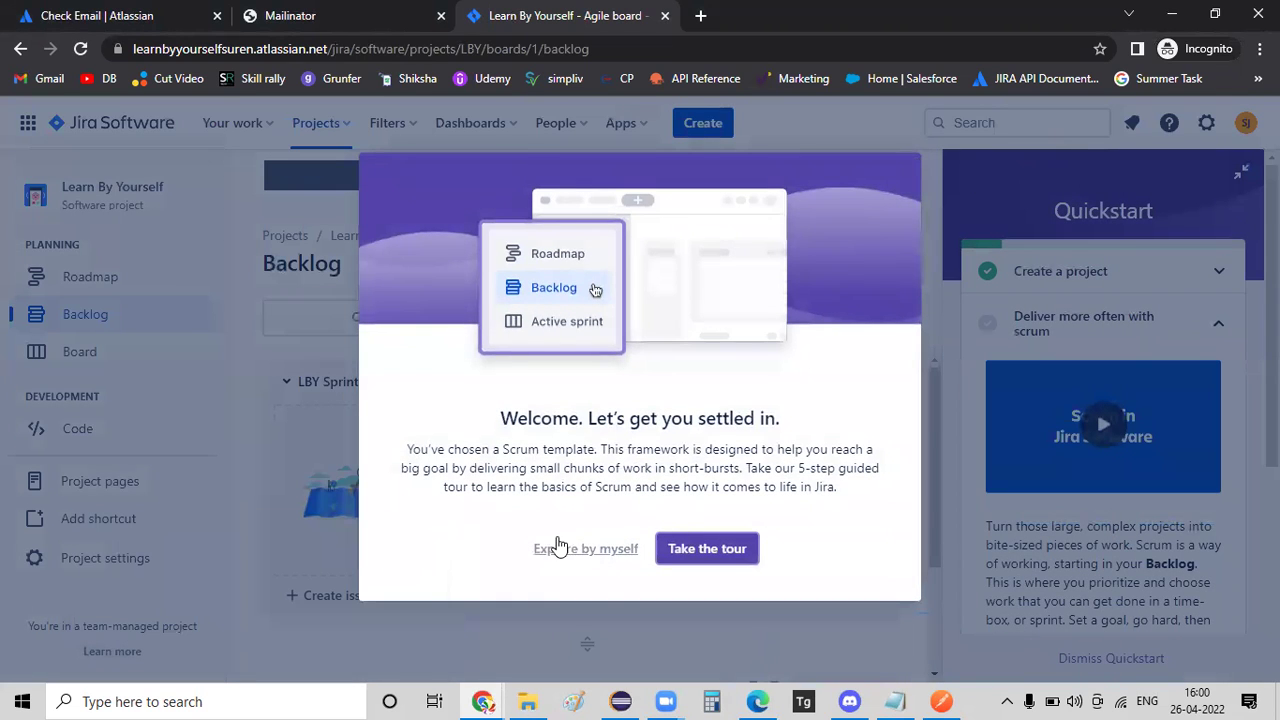
{"action": "left_click", "coordinate": [562, 548]}
{"action": "left_click", "coordinate": [1240, 173]}
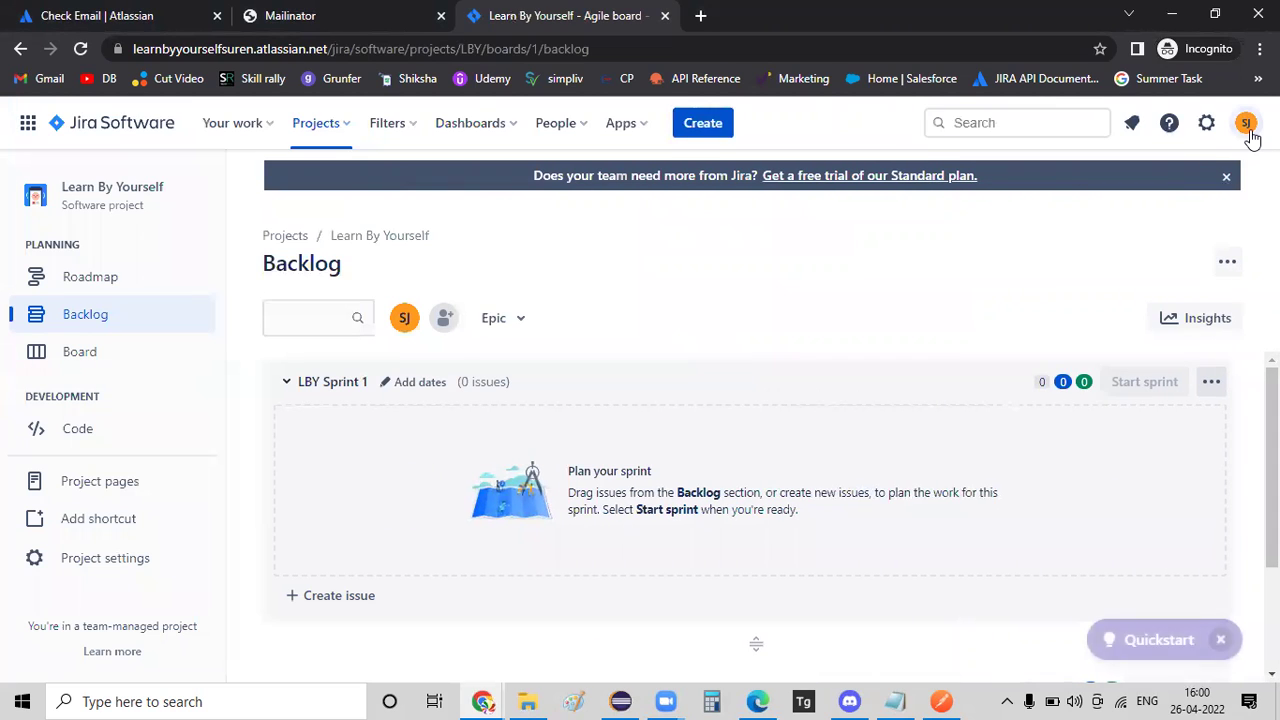
{"action": "left_click", "coordinate": [1245, 122]}
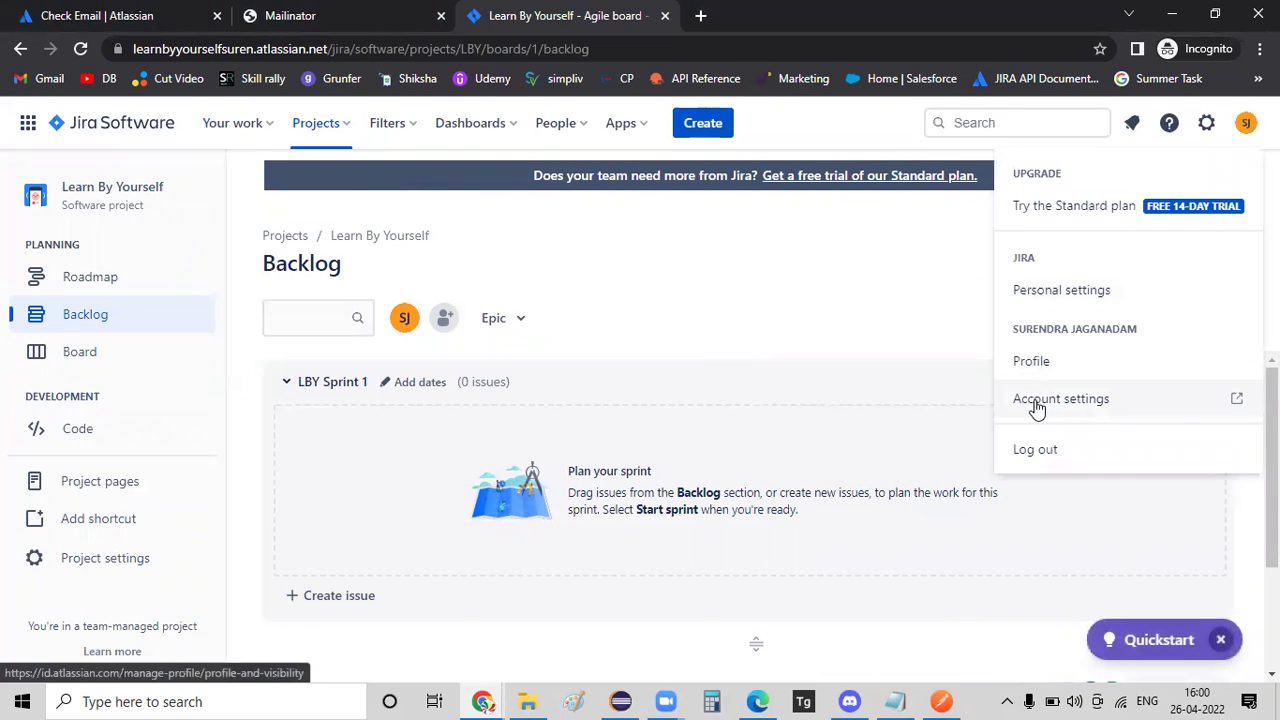